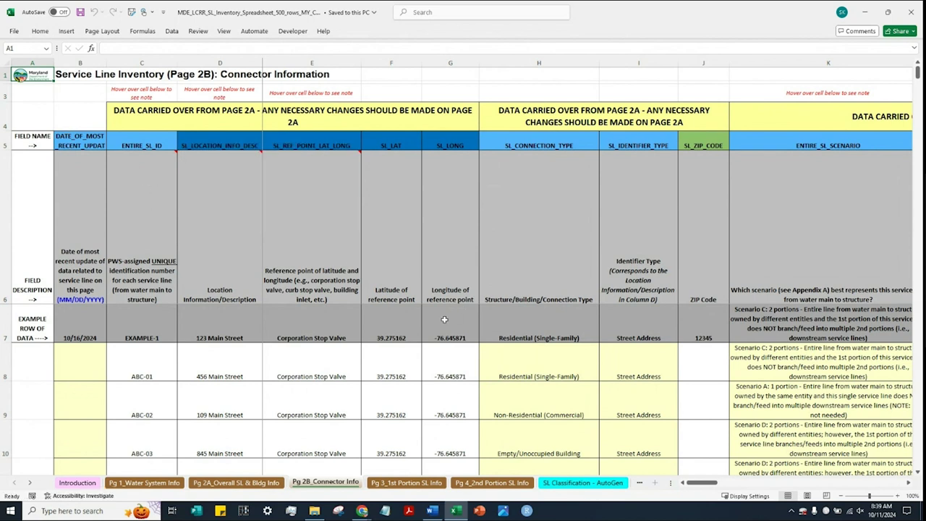
Highlight the columns carried over from Page 2A, C through U, on the Connector Info sheet
left_click(896, 496)
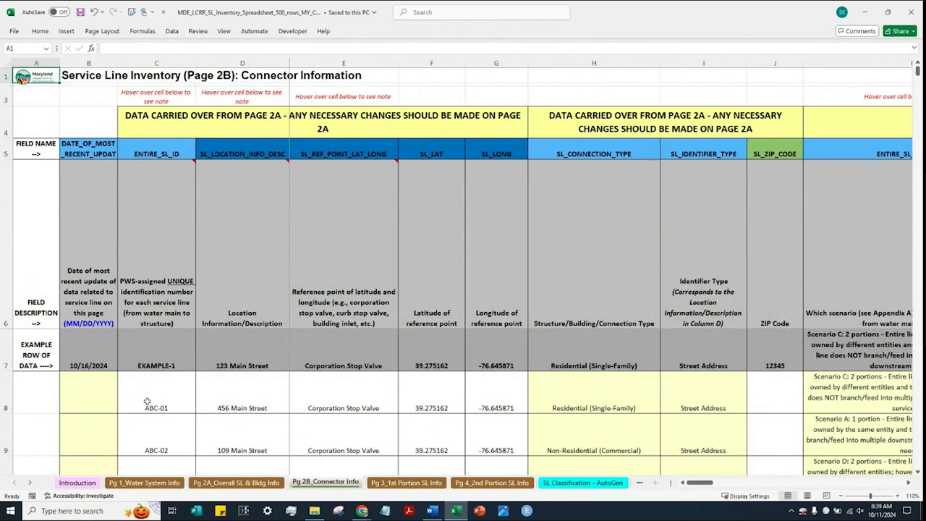
left_click(148, 64)
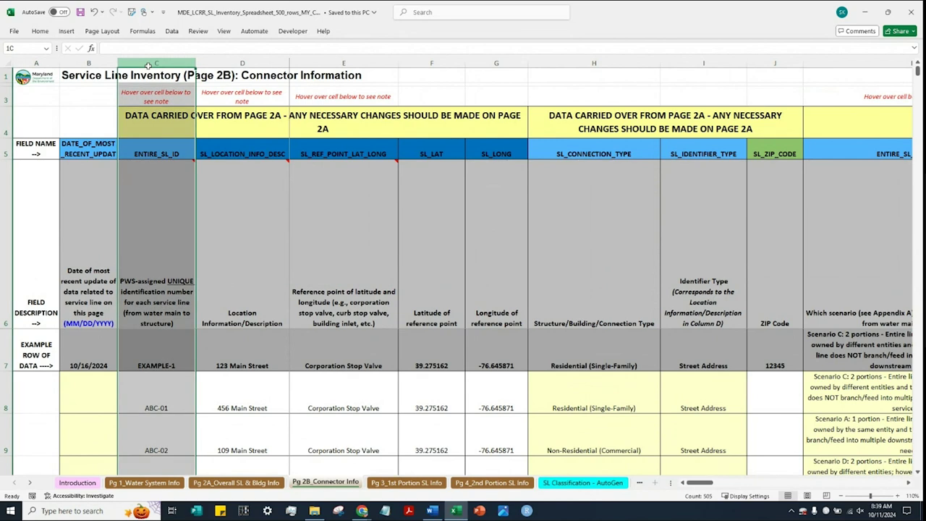
left_click_drag(910, 483, 910, 483)
left_click(640, 60)
left_click_drag(640, 61, 243, 64)
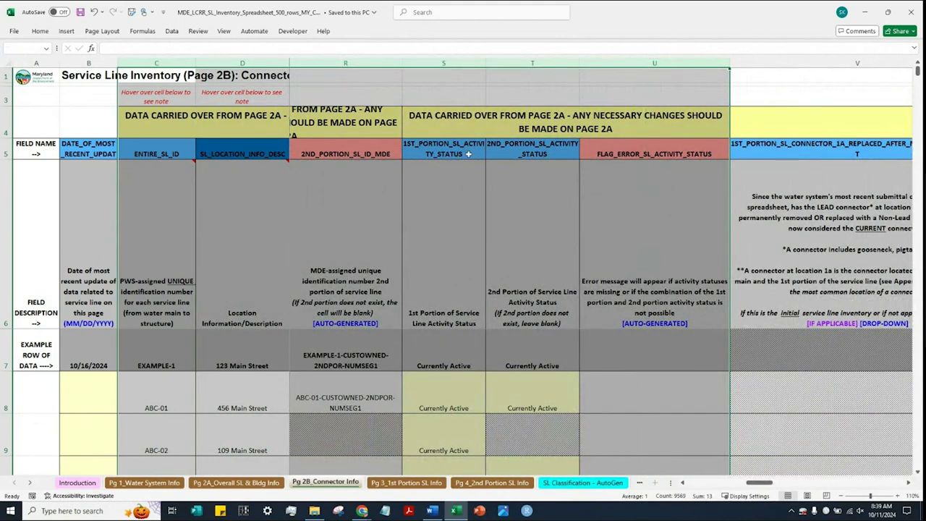
left_click(39, 128)
left_click_drag(768, 483, 698, 483)
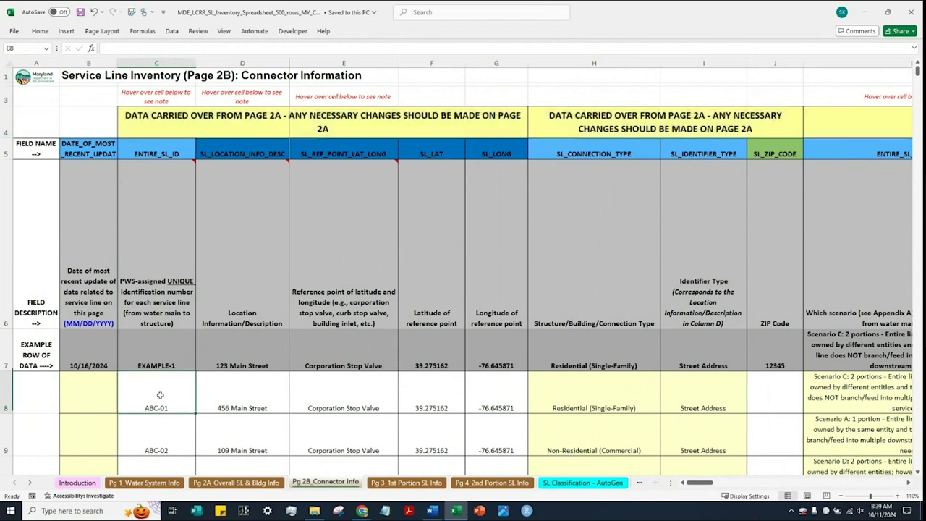
Try to edit the service line ID in C8 on Page 2B, and highlight the locked columns C through U again
double_click(160, 396)
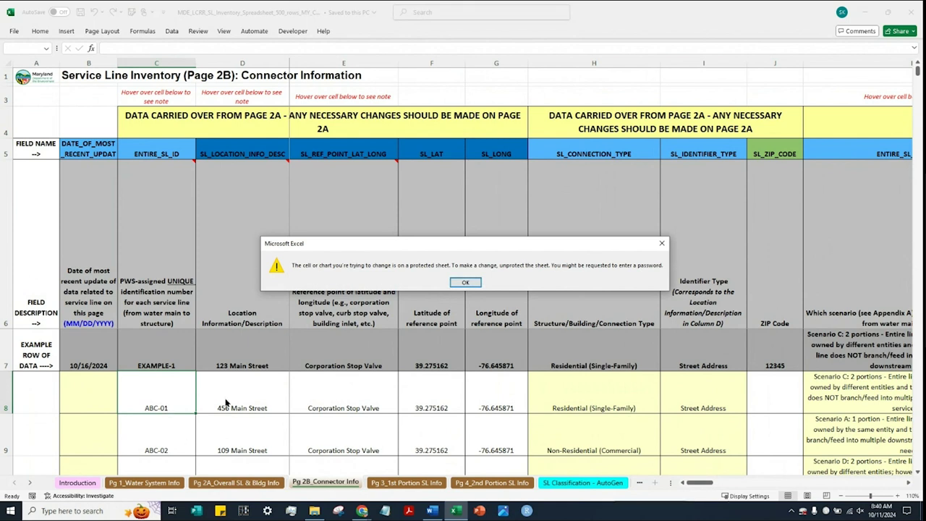
left_click(465, 283)
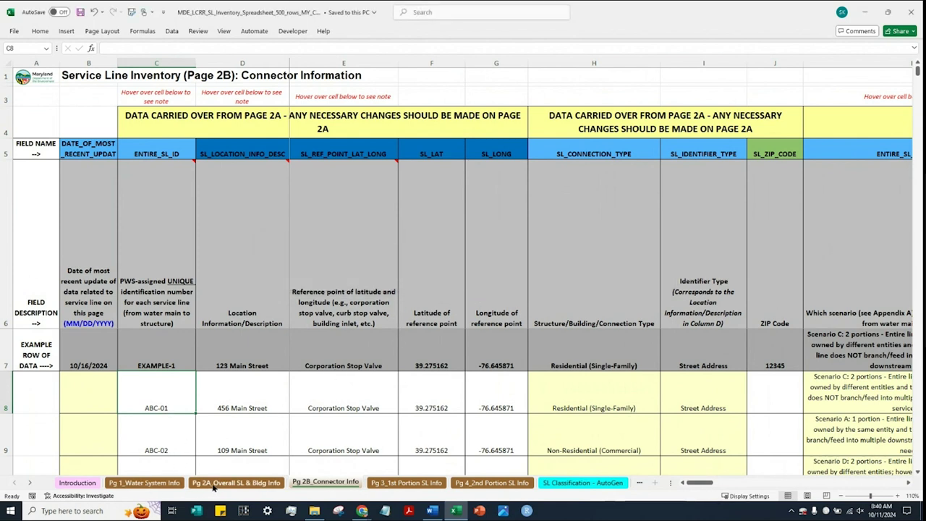
left_click(163, 60)
left_click_drag(706, 483, 771, 483)
left_click(538, 63, "shift")
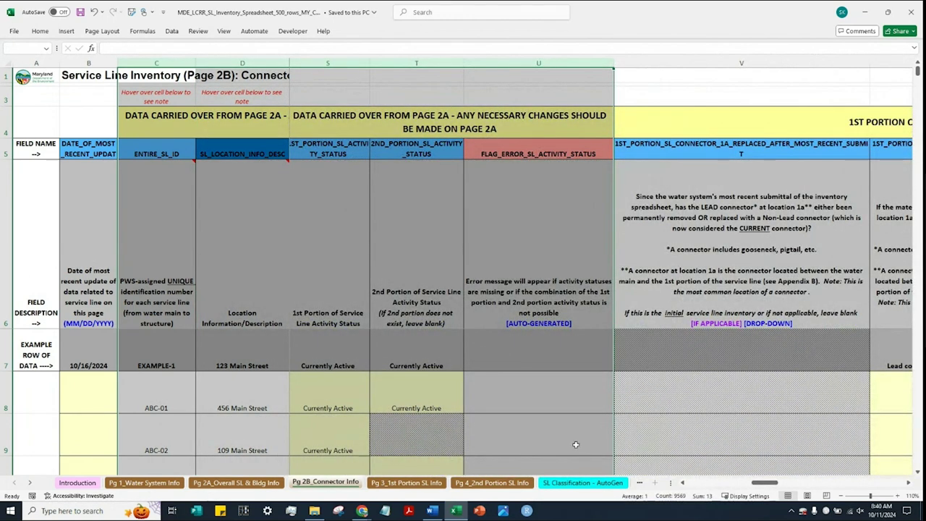
On the Page 2A Overall SL & Bldg Info sheet, change the service line ID in C8 to ABC-01-NEW
left_click(214, 482)
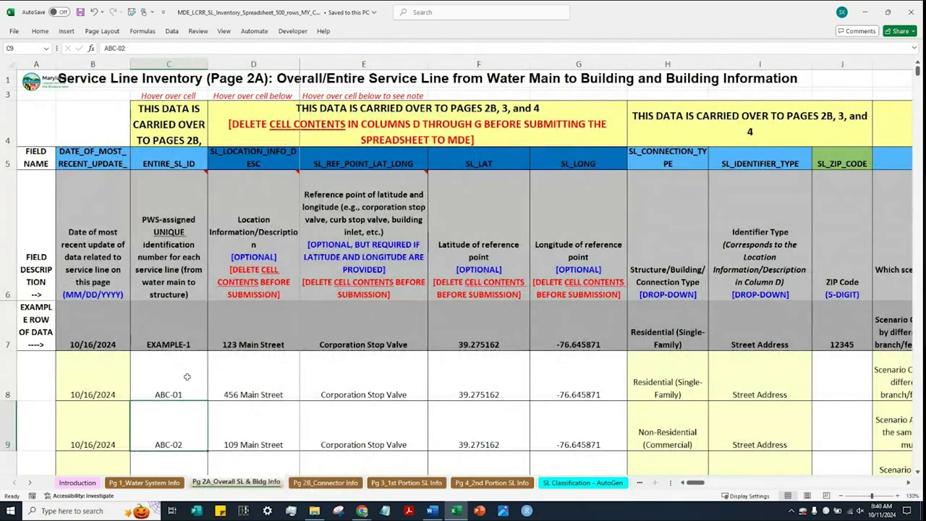
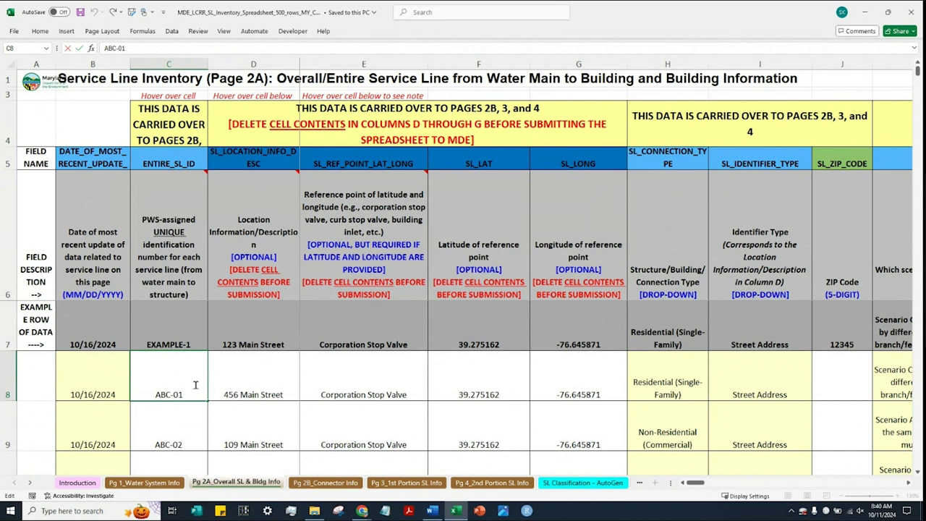
type("-NEW")
key("Return")
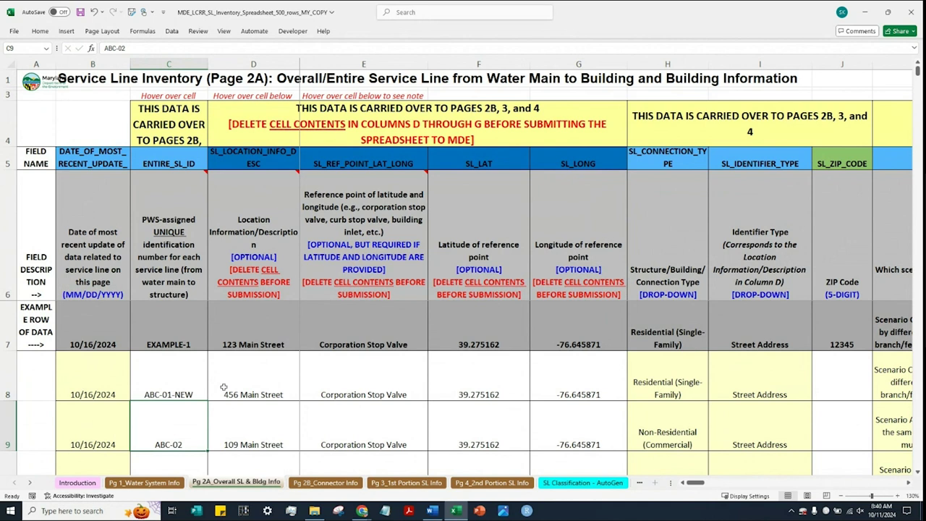
Check the ID carried over to row 8 of the Page 2B Connector Info sheet
left_click(308, 485)
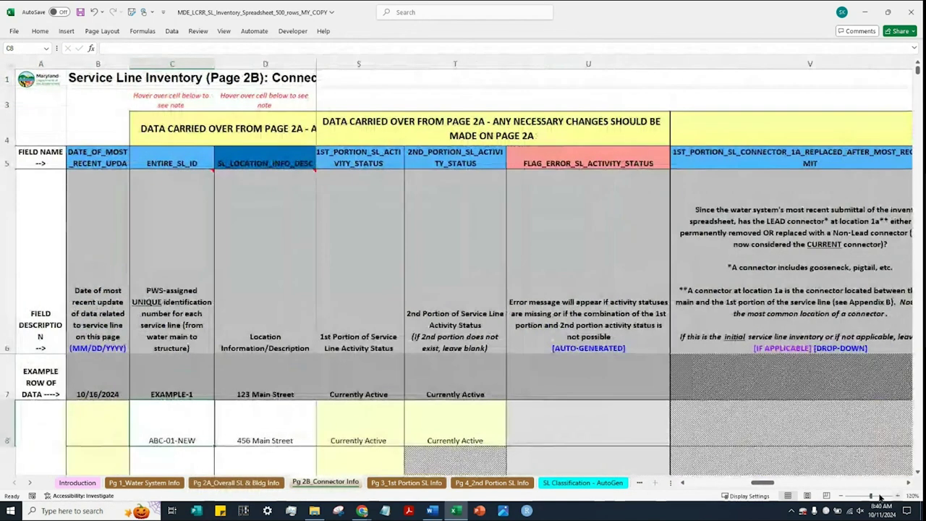
left_click(896, 495)
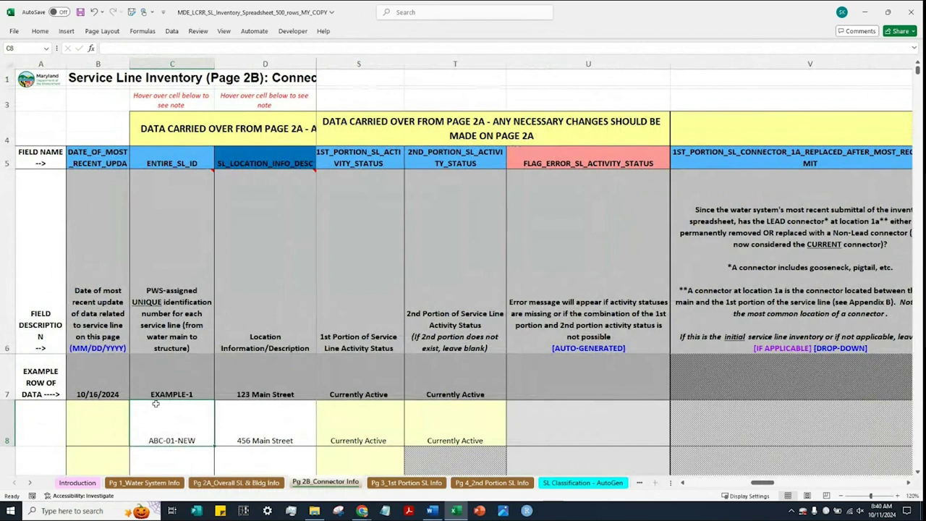
key("Left")
key("Left")
key("Up")
scroll(135, 447, "down", 1)
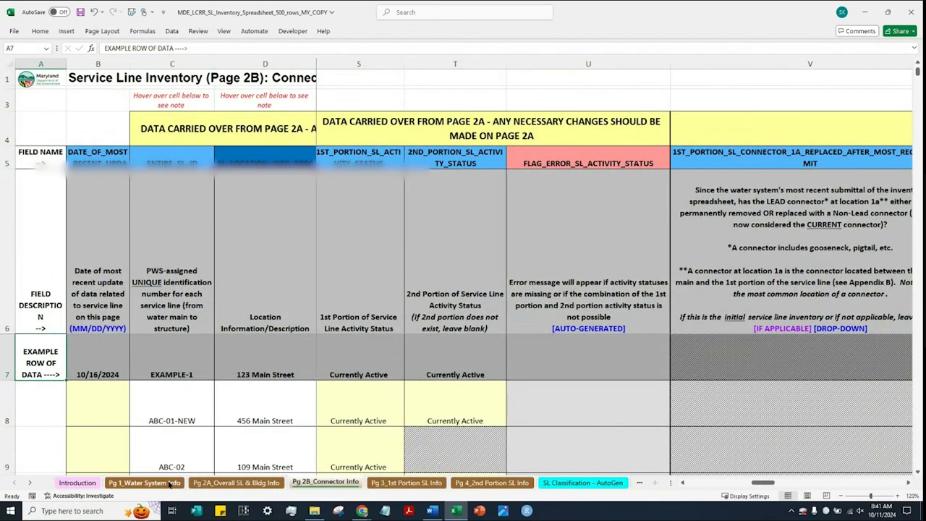
Restore the service line ID in C8 on Page 2A to ABC-01
left_click(203, 488)
double_click(181, 394)
left_click_drag(182, 394, 200, 394)
key("BackSpace")
key("BackSpace")
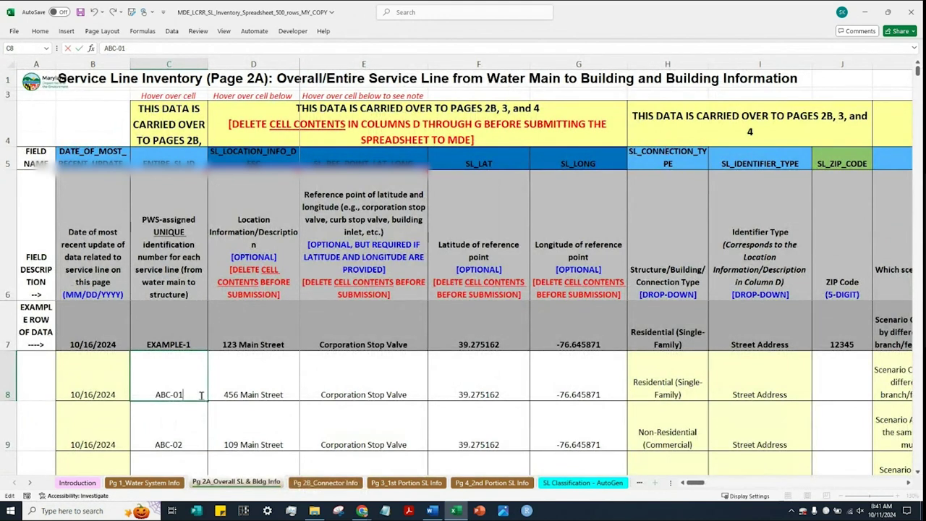
key("Return")
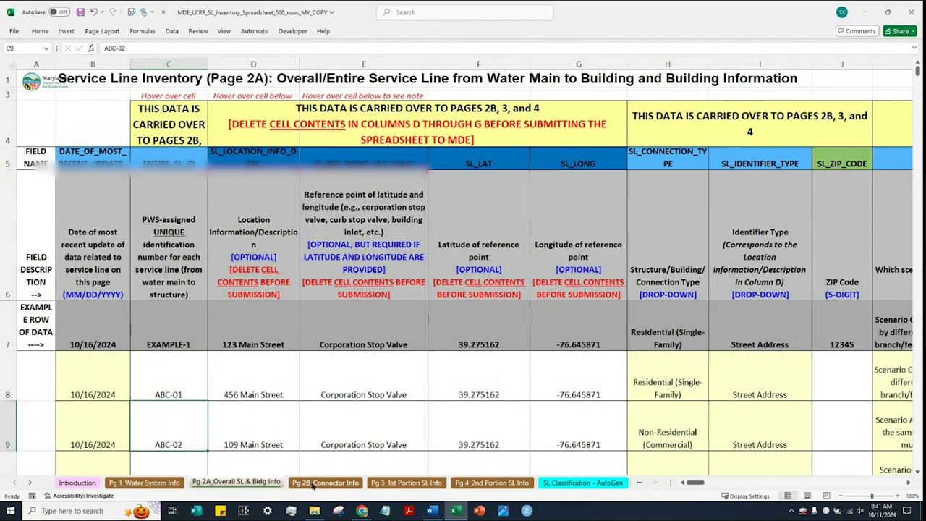
Verify the restored ID in C8 on Page 2B and return to the sheet's first columns
left_click(312, 486)
left_click(196, 405)
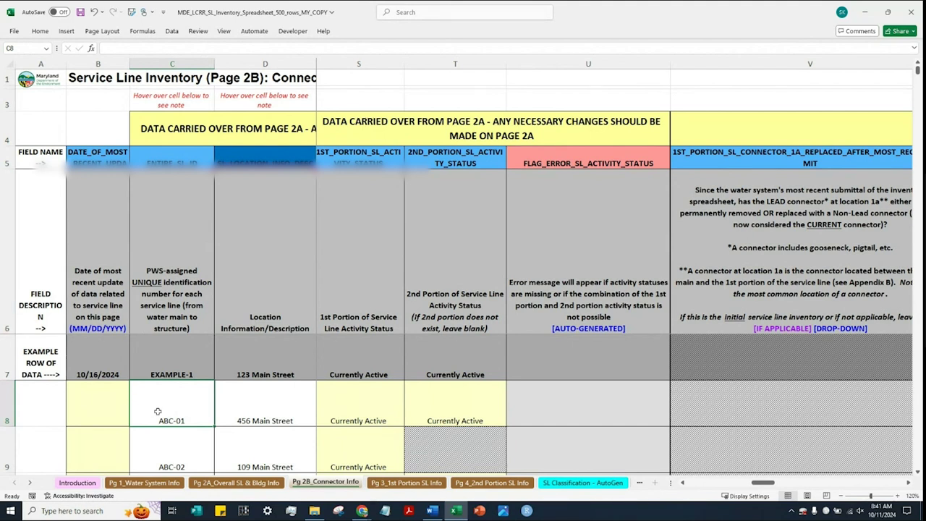
left_click_drag(760, 487, 691, 485)
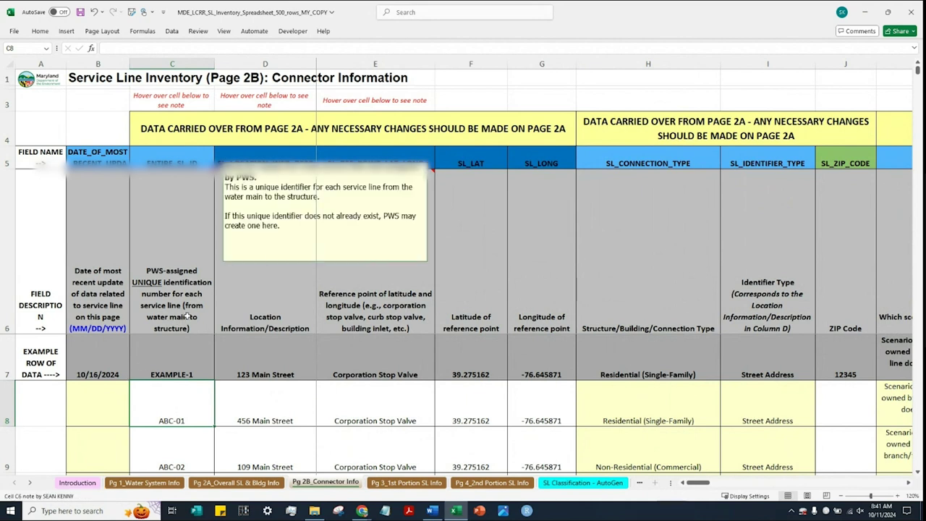
Examine column B for the date of most recent update, including its field description and first entry cell
left_click(94, 406)
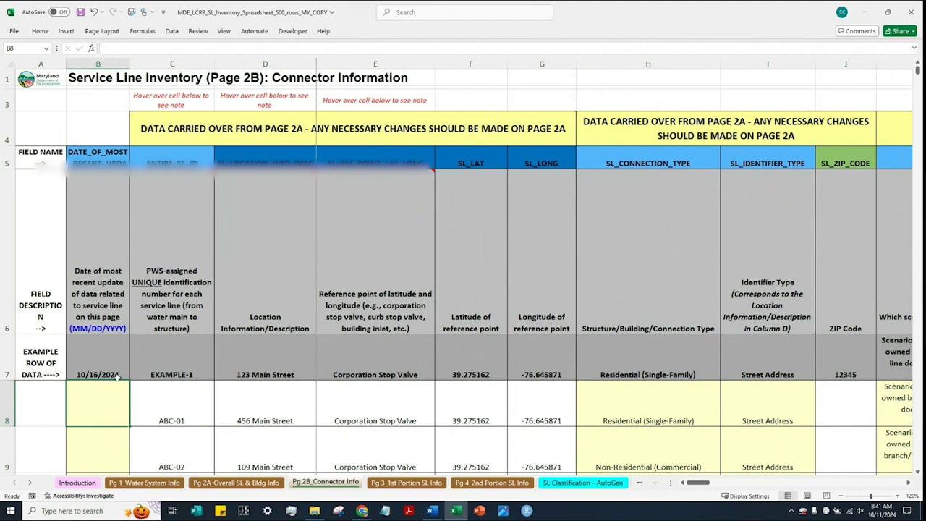
left_click(107, 65)
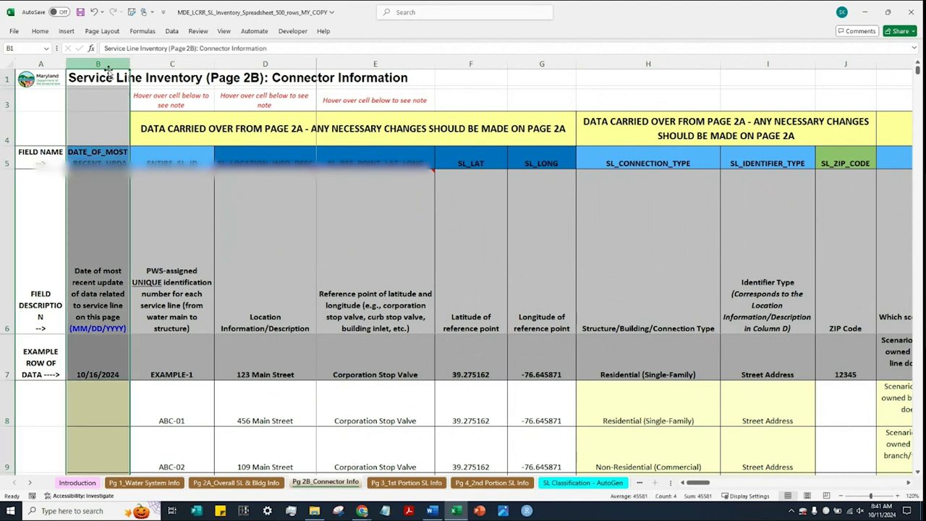
left_click(97, 276)
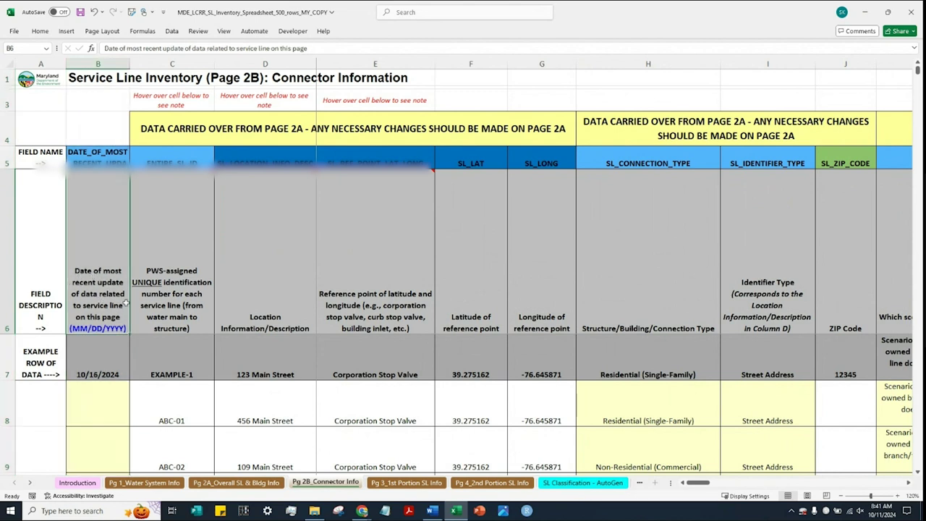
mouse_move(132, 324)
left_click(98, 64)
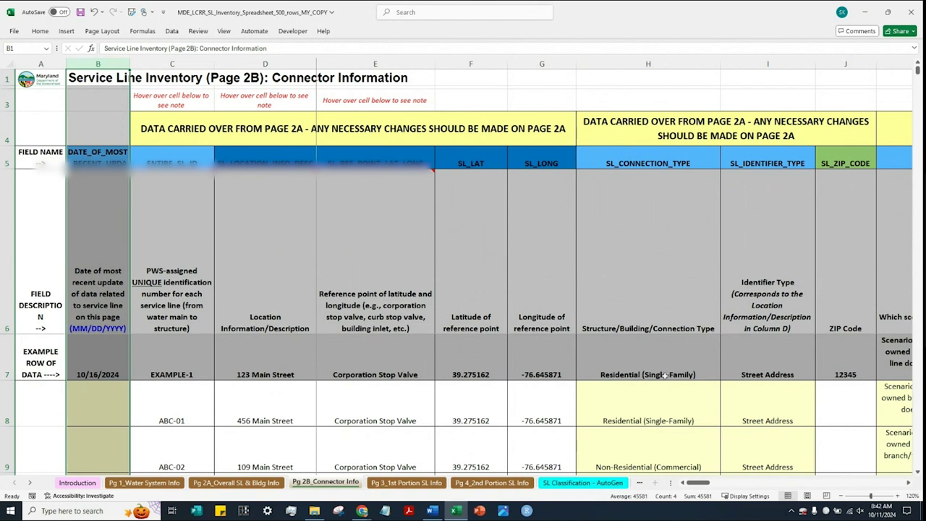
Look through the carried-over columns from H onward up to the connector location 1a columns starting at V
left_click(591, 422)
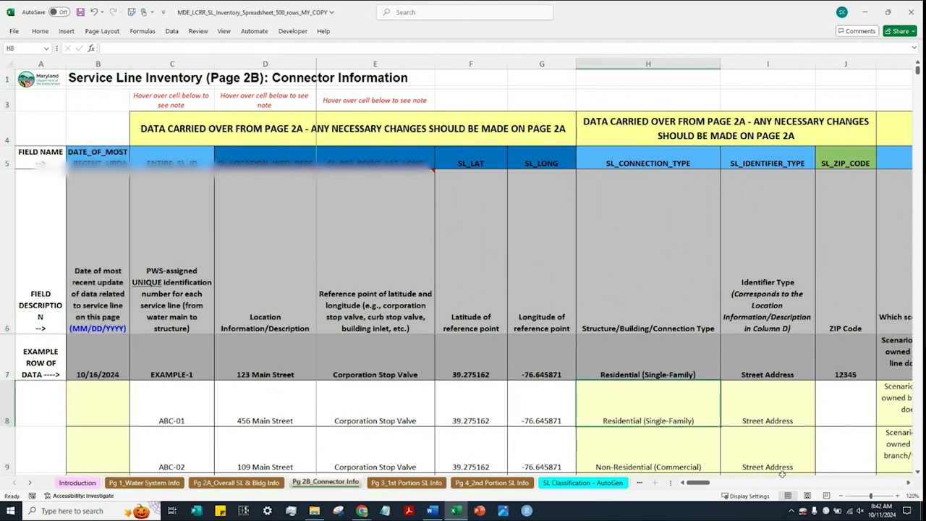
left_click(910, 484)
left_click(910, 483)
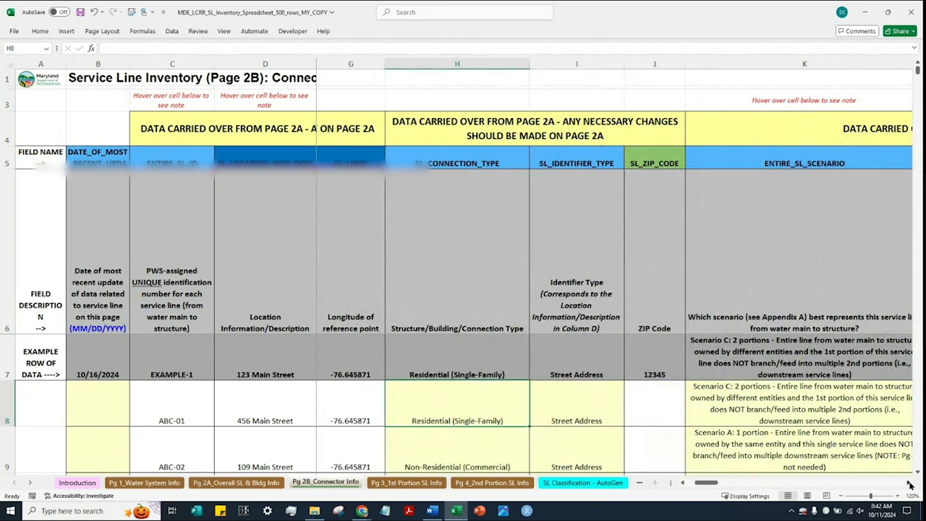
left_click(910, 484)
left_click(909, 484)
left_click(910, 484)
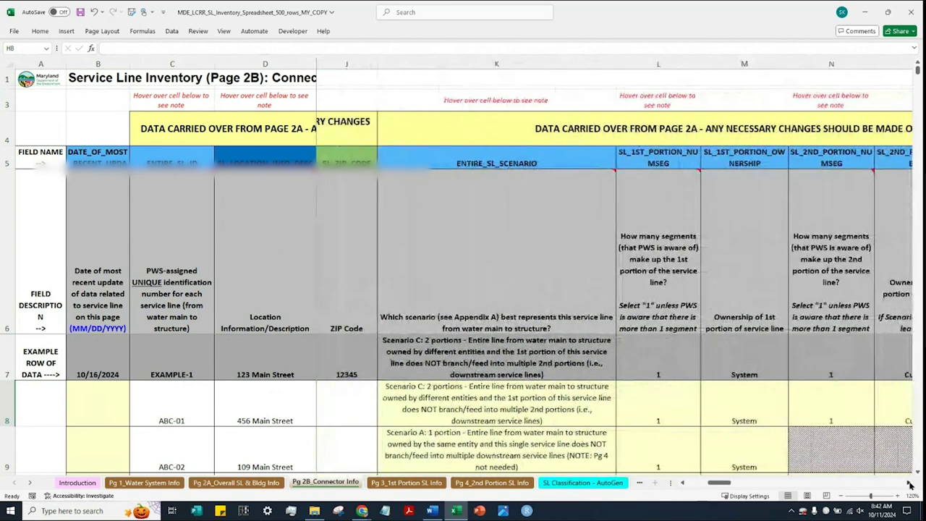
left_click(909, 484)
left_click(910, 484)
left_click(910, 483)
left_click(910, 483)
left_click(909, 484)
left_click(909, 484)
left_click(910, 484)
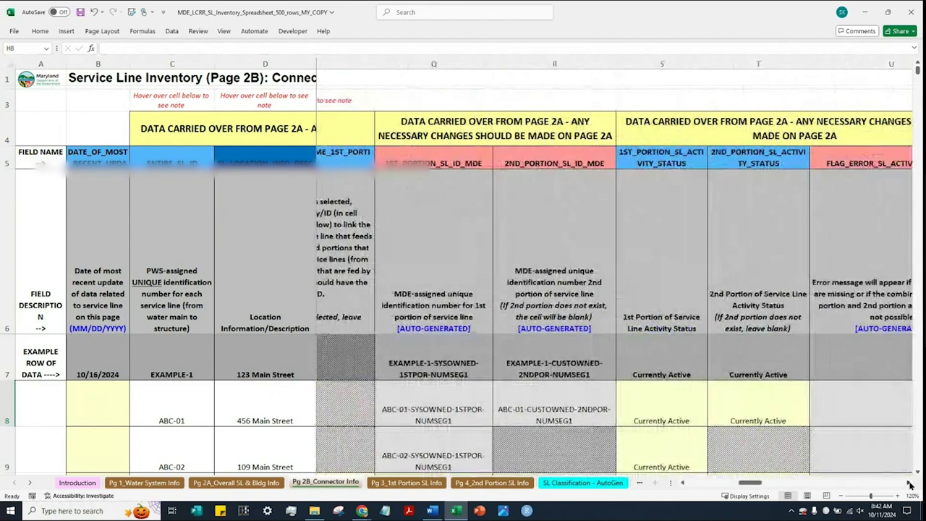
left_click(910, 484)
left_click(910, 483)
left_click(910, 484)
left_click(910, 483)
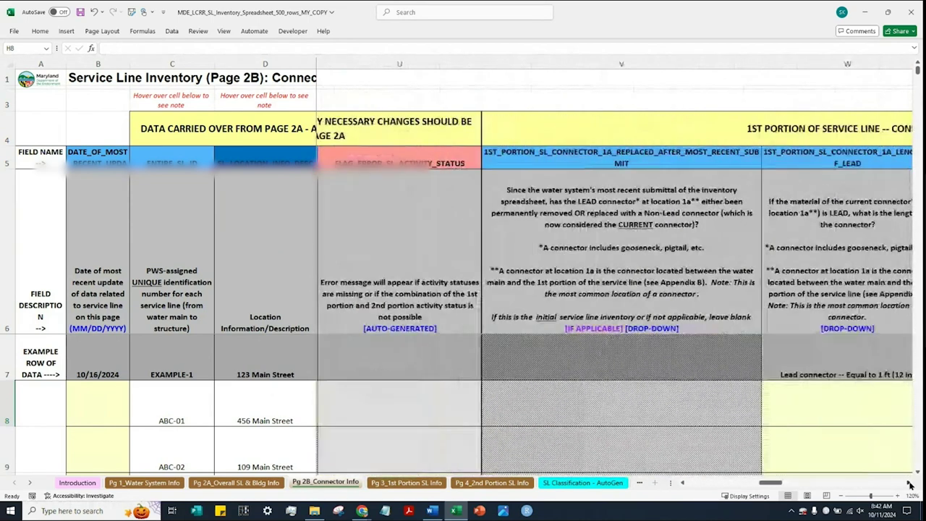
left_click(909, 483)
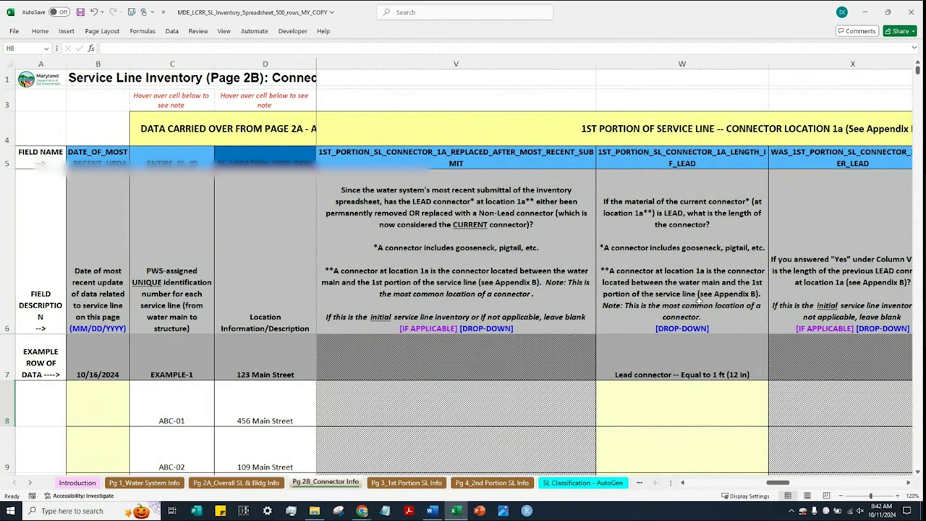
Examine column W on the current lead connector's length, and columns V and X on connectors replaced since the last submittal
left_click(713, 63)
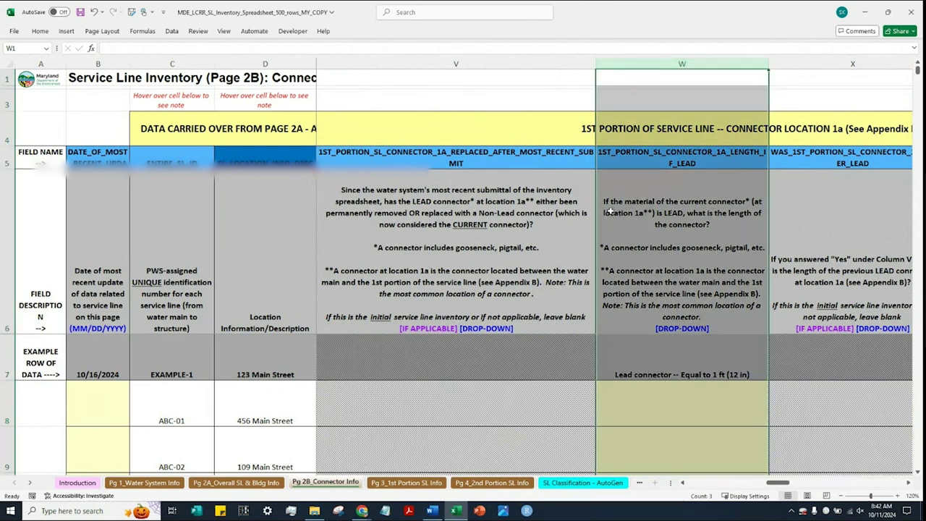
left_click(610, 211)
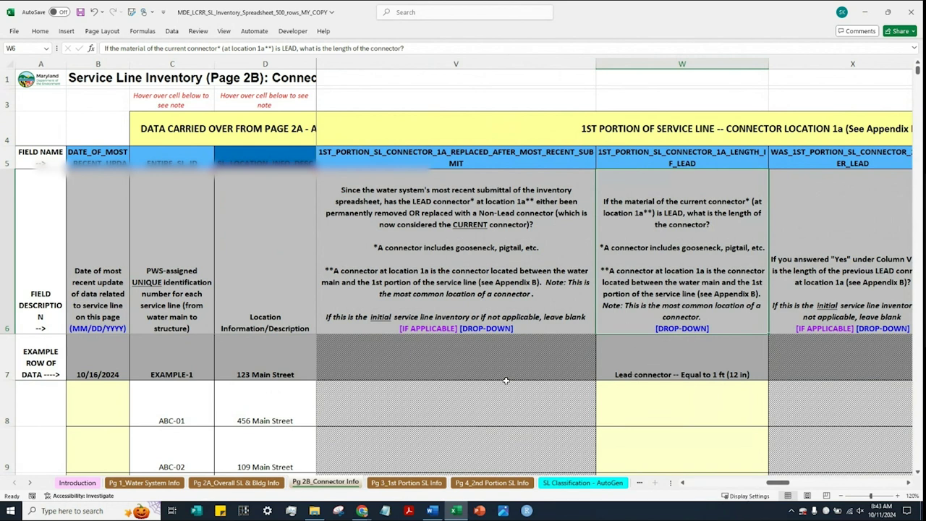
left_click(510, 64)
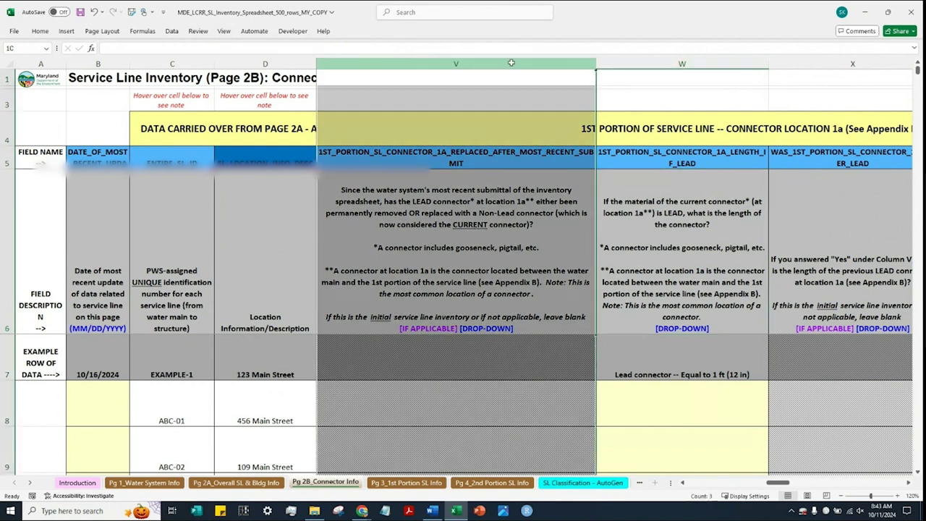
left_click(800, 64, "ctrl")
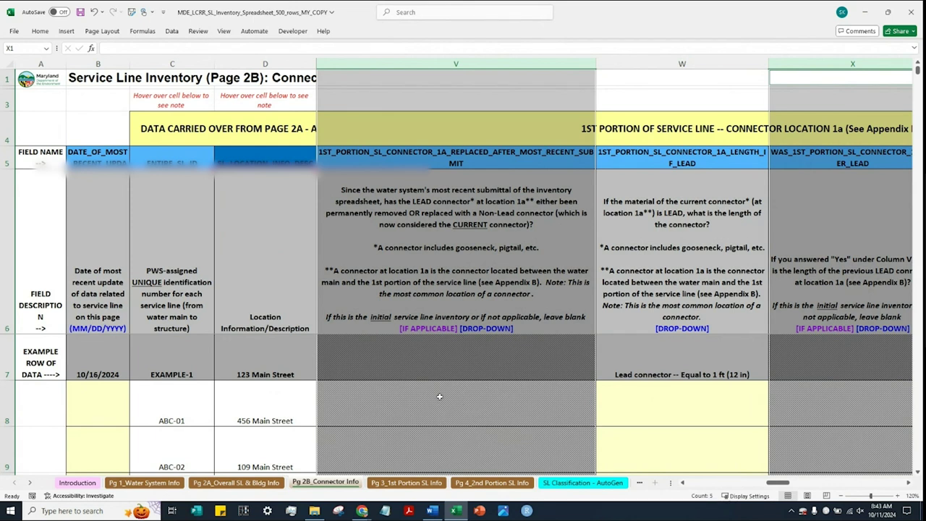
left_click(480, 396)
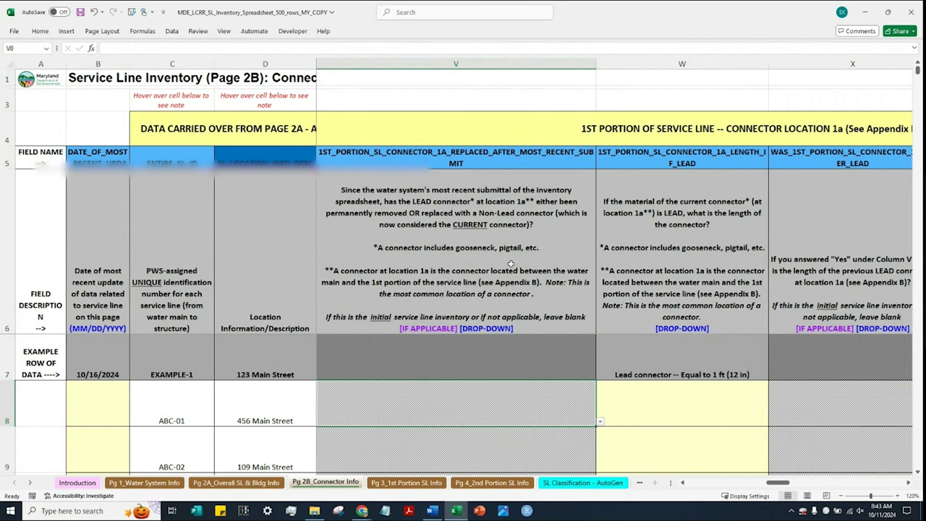
left_click(509, 65)
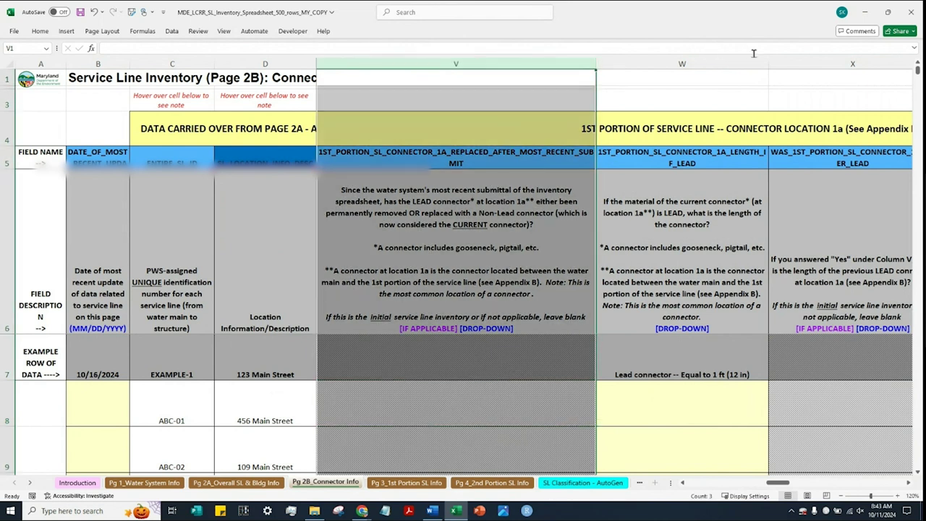
left_click(795, 64, "ctrl")
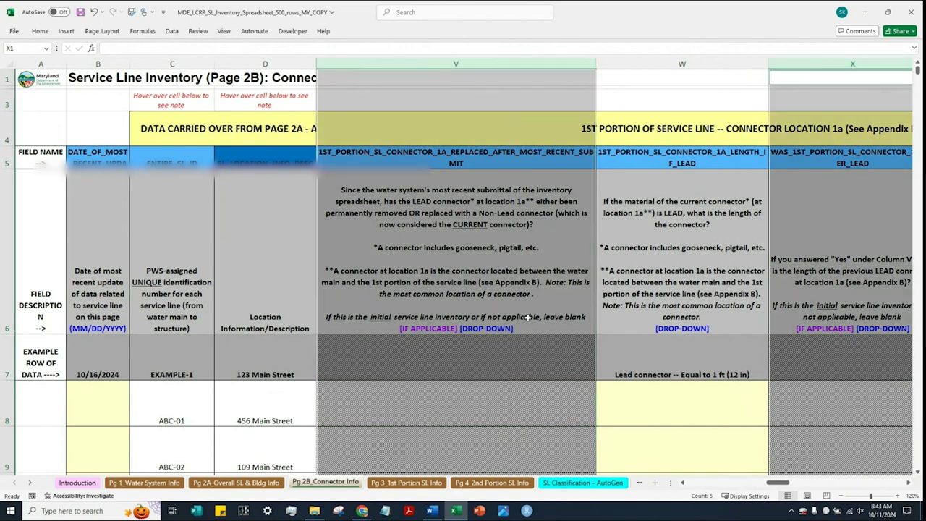
left_click(530, 339)
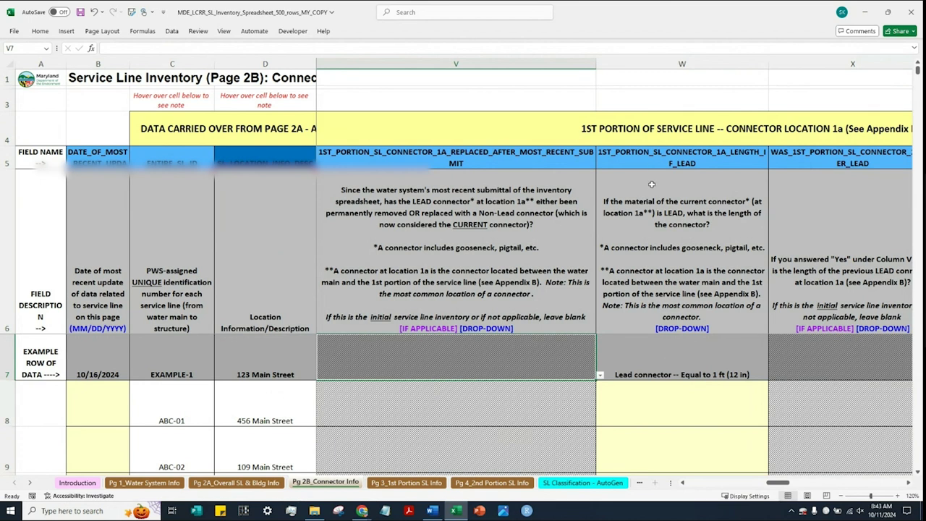
Examine column W for the current lead connector's length at location 1a, down to its first entry cell W8
left_click(707, 400)
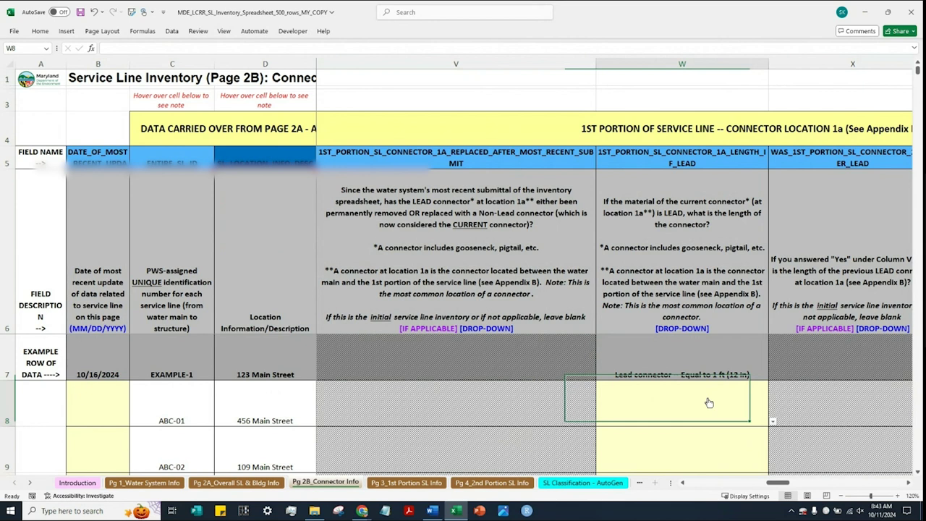
left_click(689, 60)
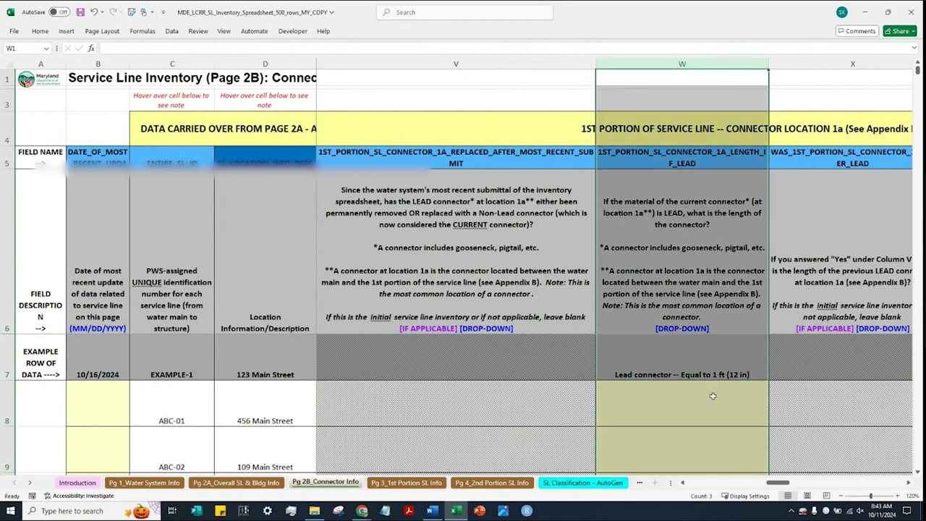
left_click(669, 423)
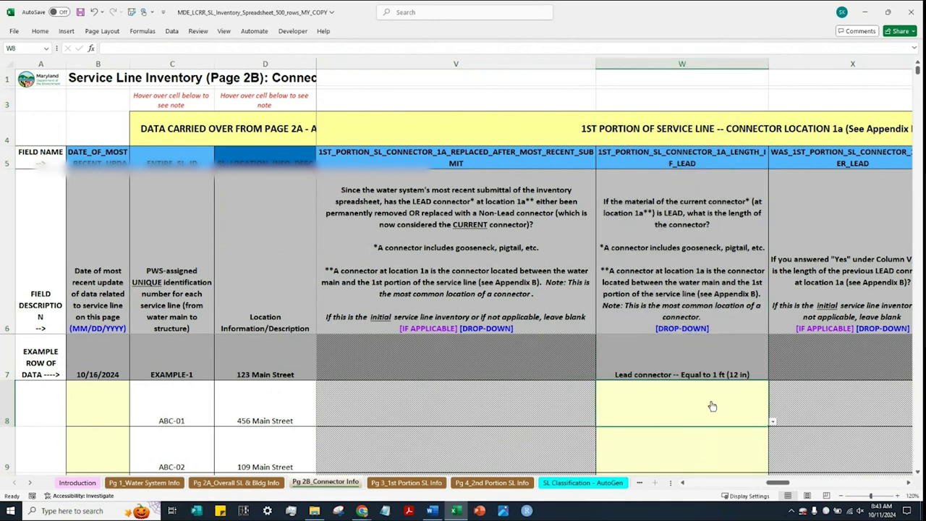
Examine the auto-generated connector 1a status in column Y, comparing Y8 with the length entry cell W8
left_click(907, 483)
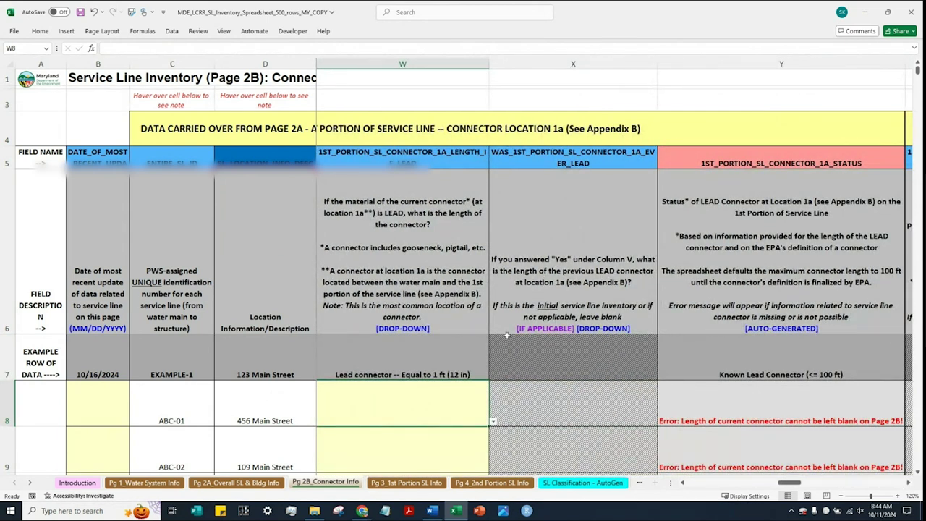
left_click(744, 397)
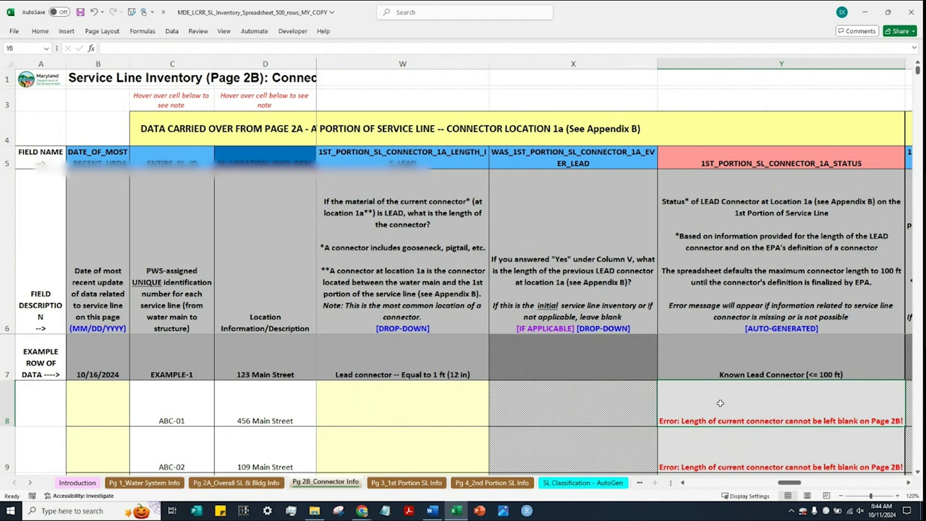
left_click(779, 64)
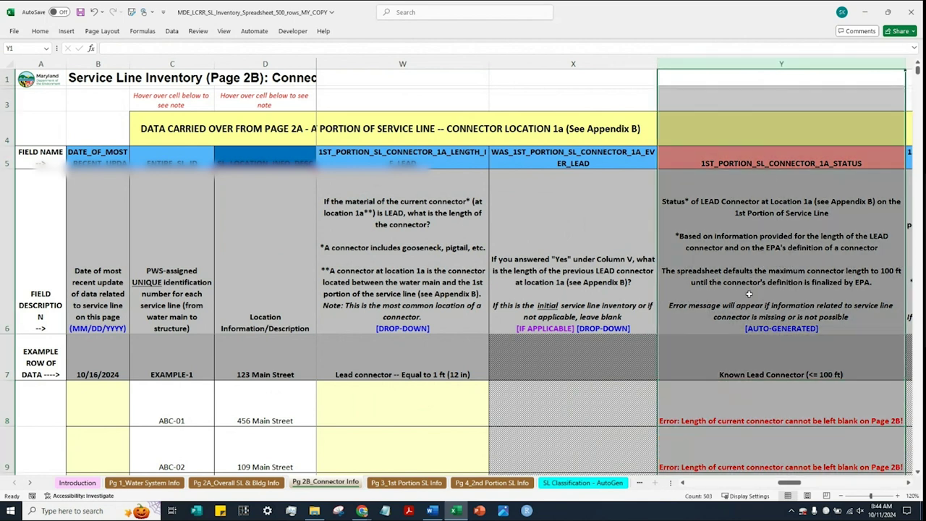
left_click(738, 407)
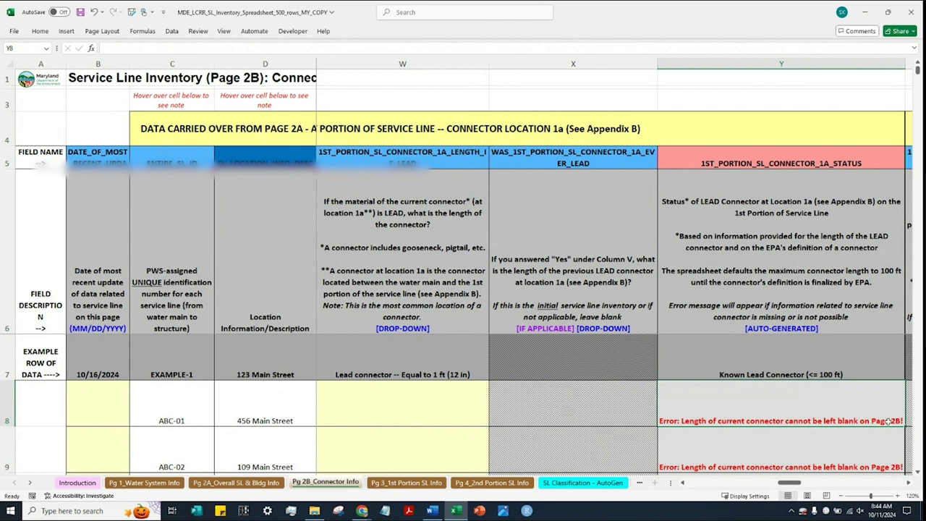
left_click(424, 405)
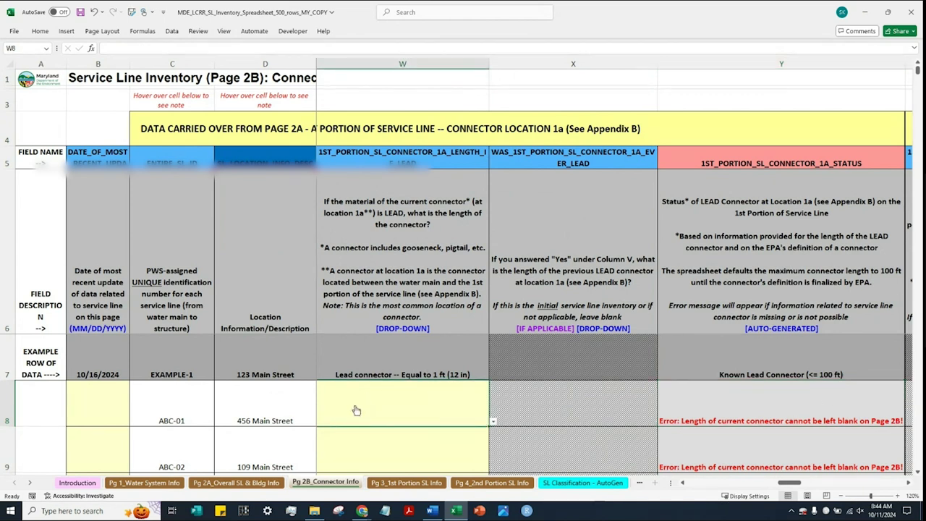
left_click(700, 400)
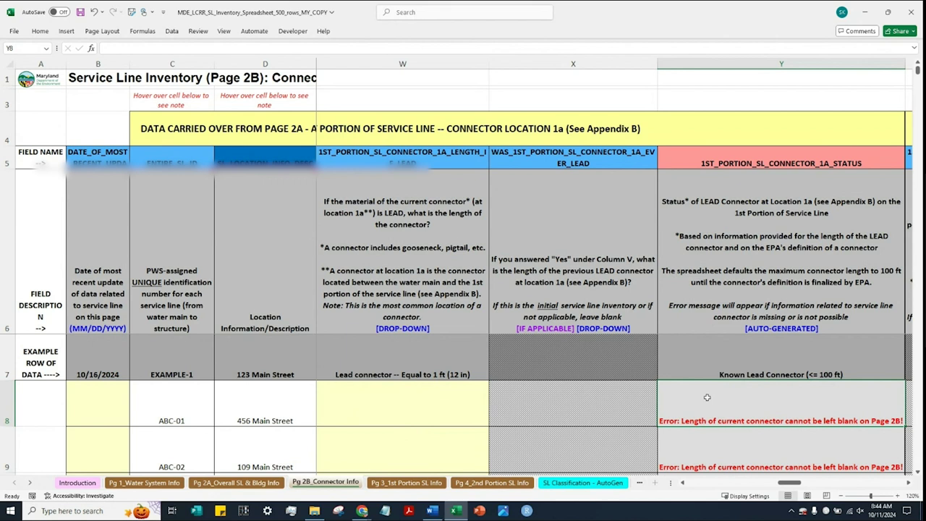
Examine the connector location 1b columns, focusing on the lead connector length in column AA and its first entry cell AA8
left_click(909, 483)
left_click(909, 483)
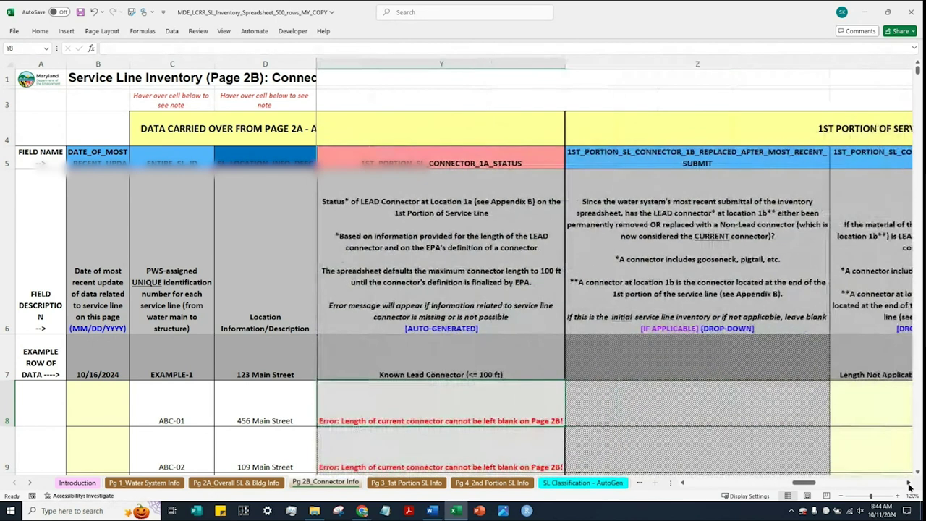
left_click(909, 483)
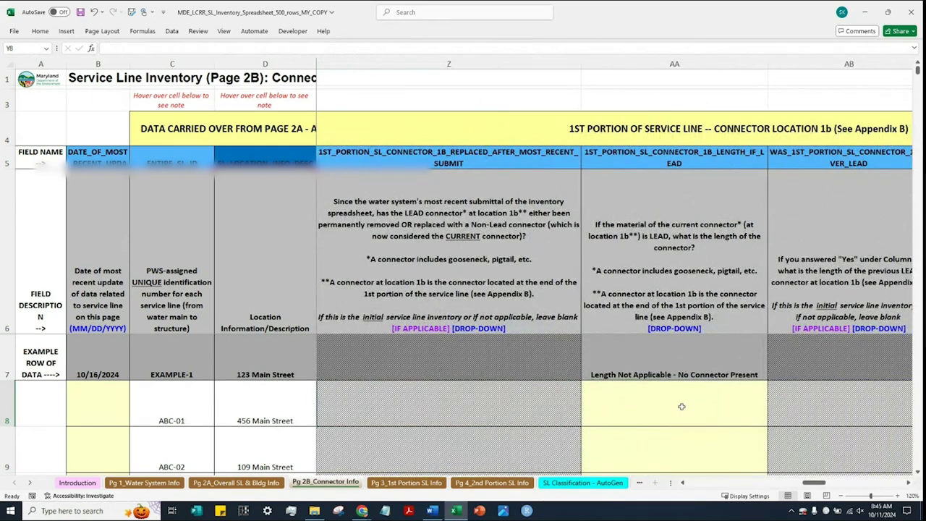
left_click(670, 63)
left_click(743, 414)
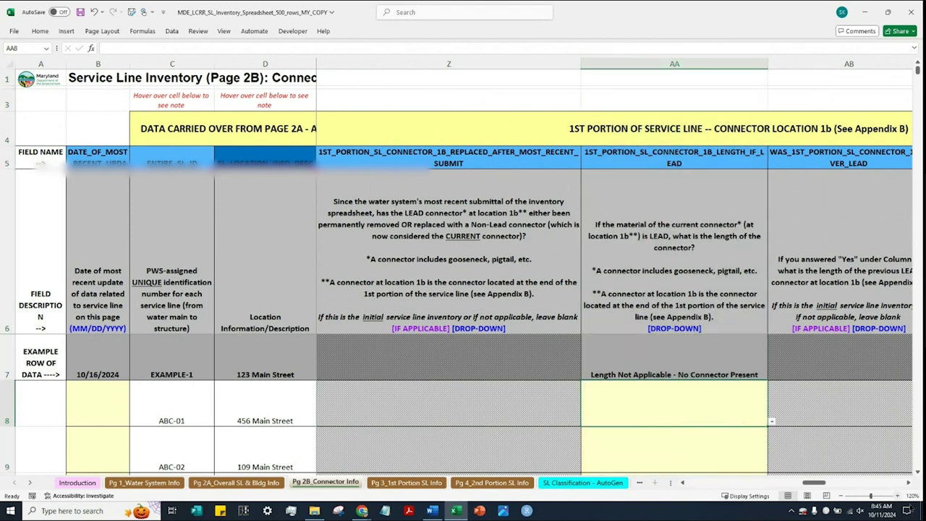
Examine the connector location 2a columns on the 2nd portion of the service line, focusing on the lead connector length in column AE
left_click(909, 486)
left_click(909, 486)
left_click(909, 486)
left_click(909, 486)
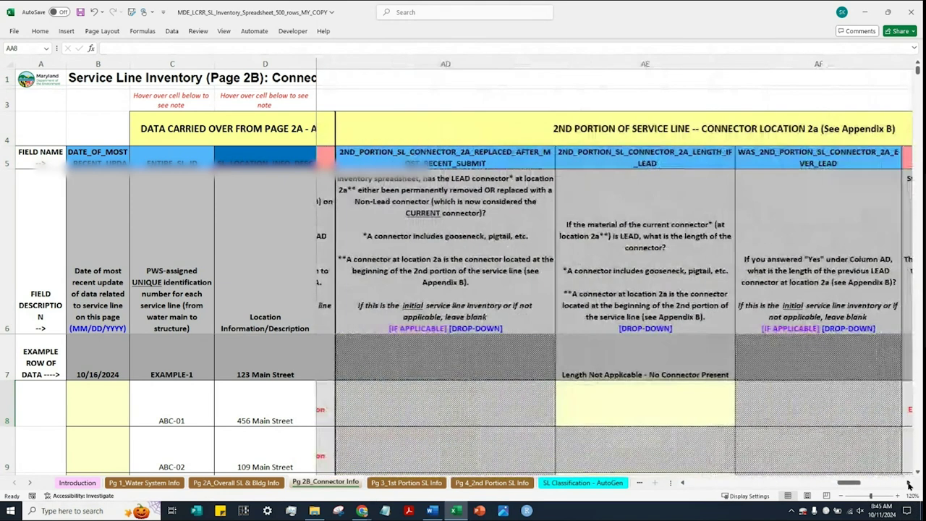
left_click(626, 64)
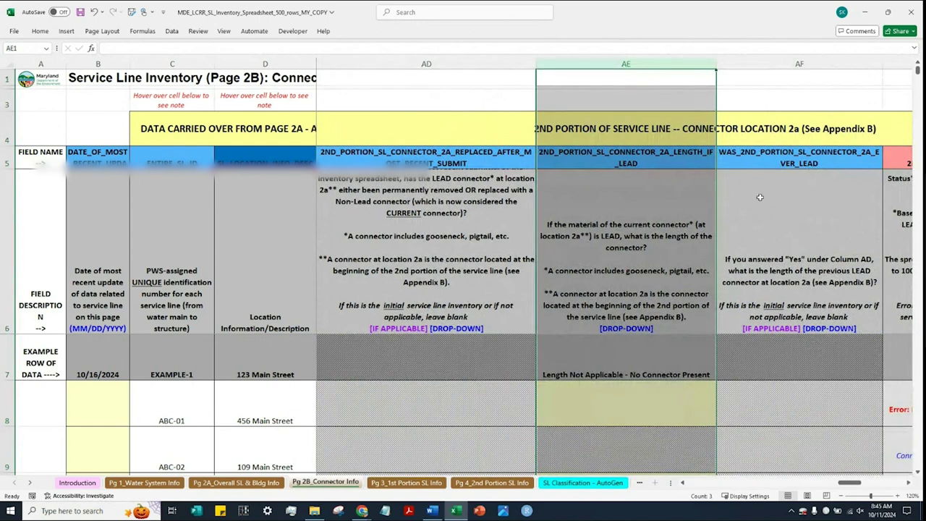
Examine the connector location 2b columns, from the lead connector length in column AI through the status in column AK
left_click(909, 485)
left_click(909, 486)
left_click(909, 485)
left_click(909, 486)
left_click(716, 64)
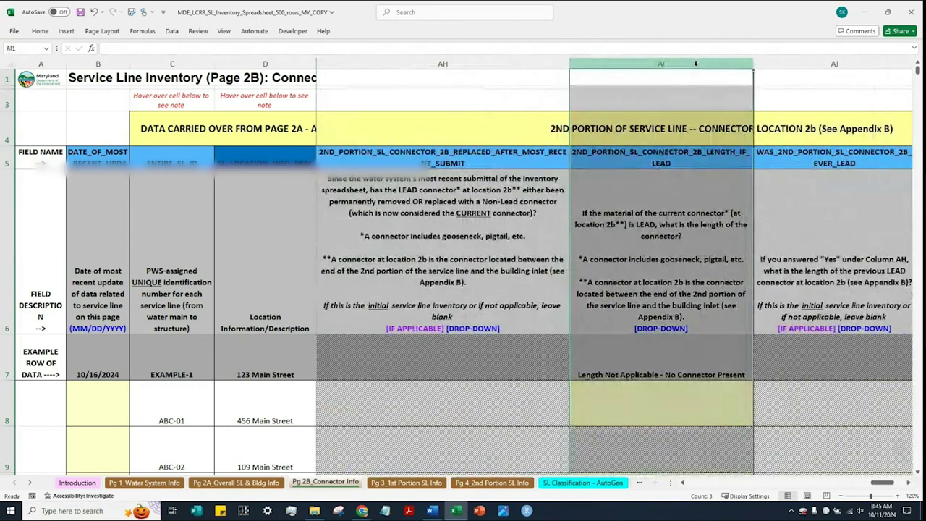
left_click(737, 413)
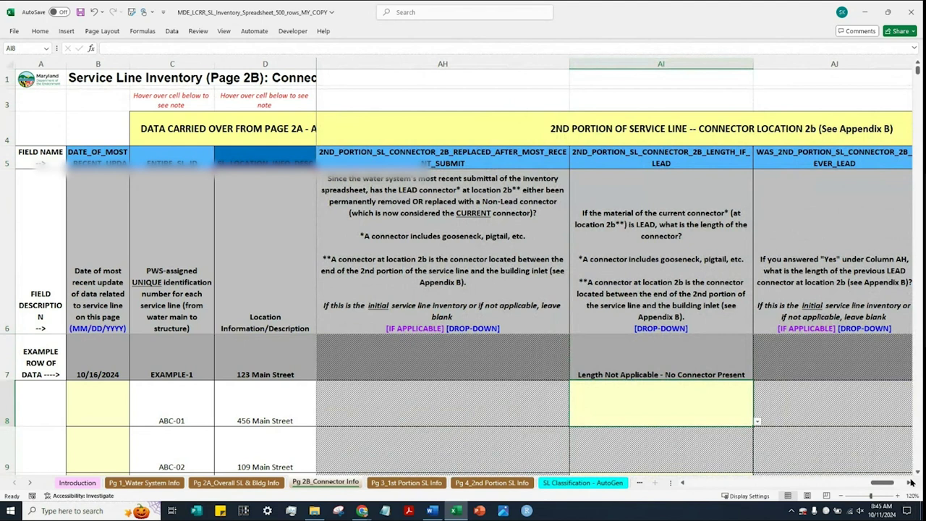
left_click(909, 483)
left_click(909, 482)
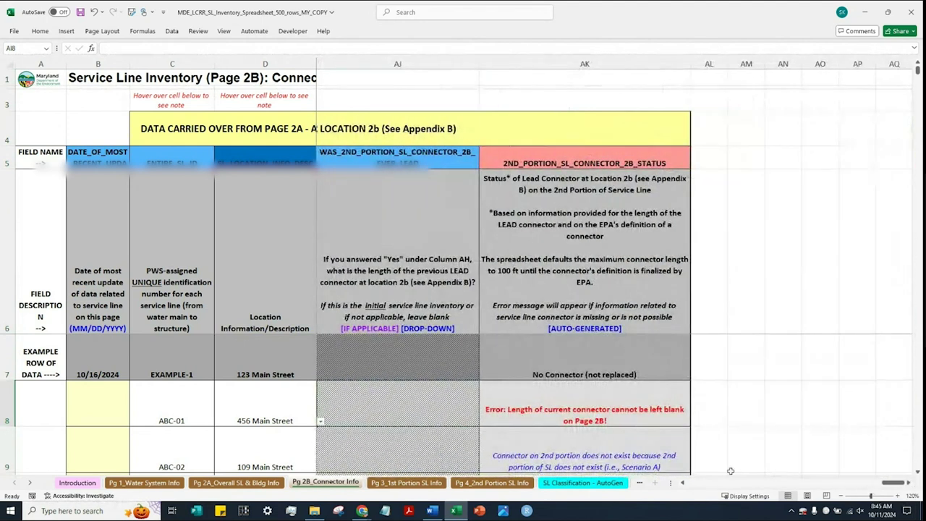
Return from the location 2b columns to the connector location 1a columns W to Y
left_click(682, 483)
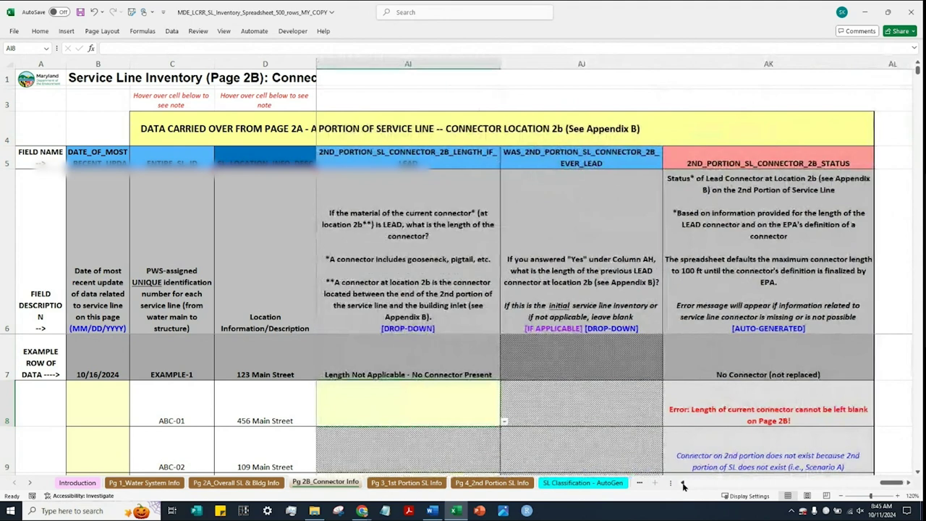
left_click(682, 483)
left_click(682, 483)
left_click(681, 483)
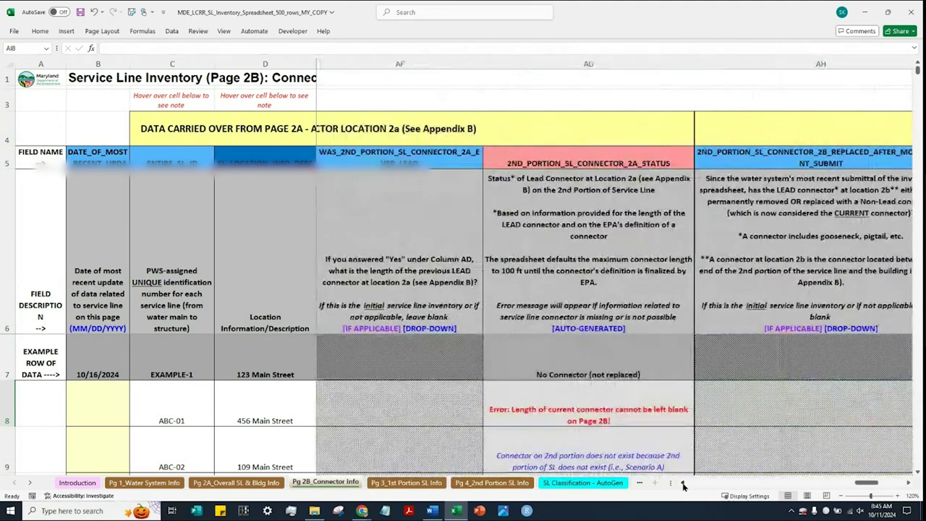
left_click(682, 483)
left_click(682, 483)
left_click(682, 483)
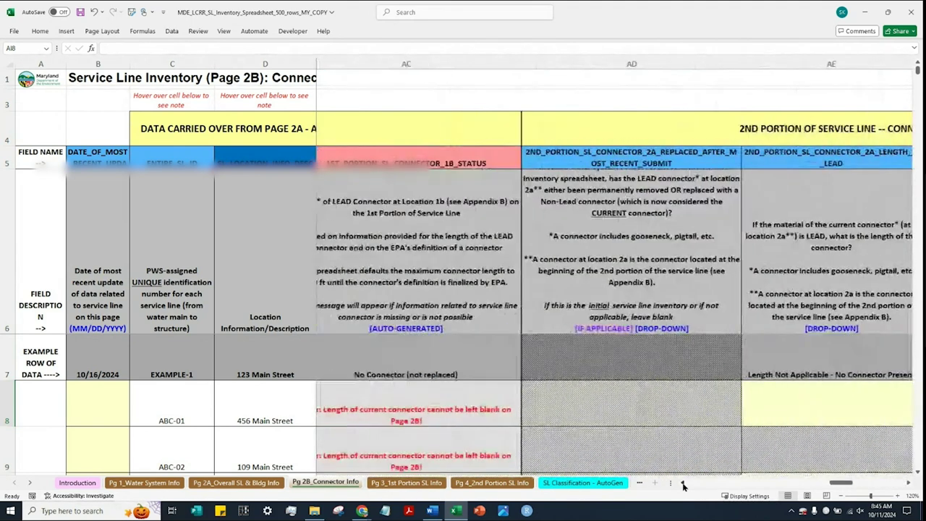
left_click(682, 484)
left_click(682, 483)
left_click(682, 484)
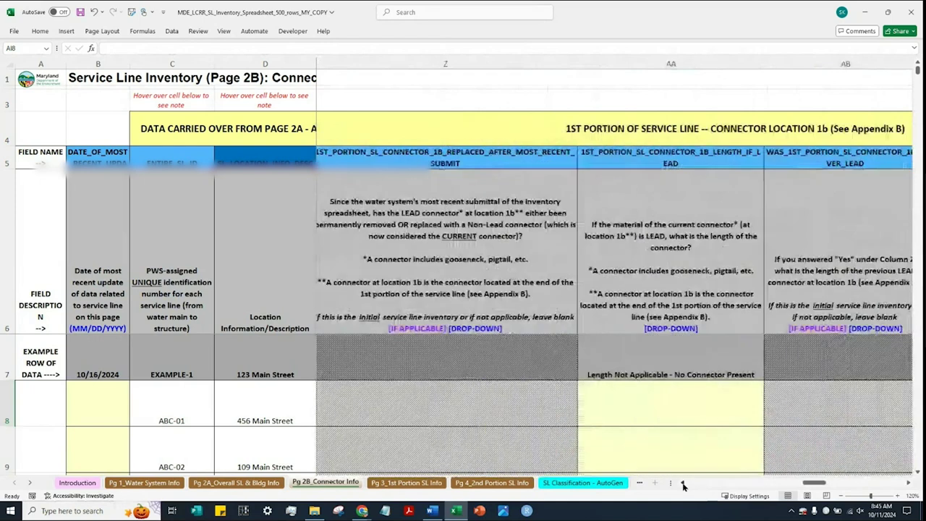
left_click(682, 484)
left_click(682, 484)
left_click(682, 484)
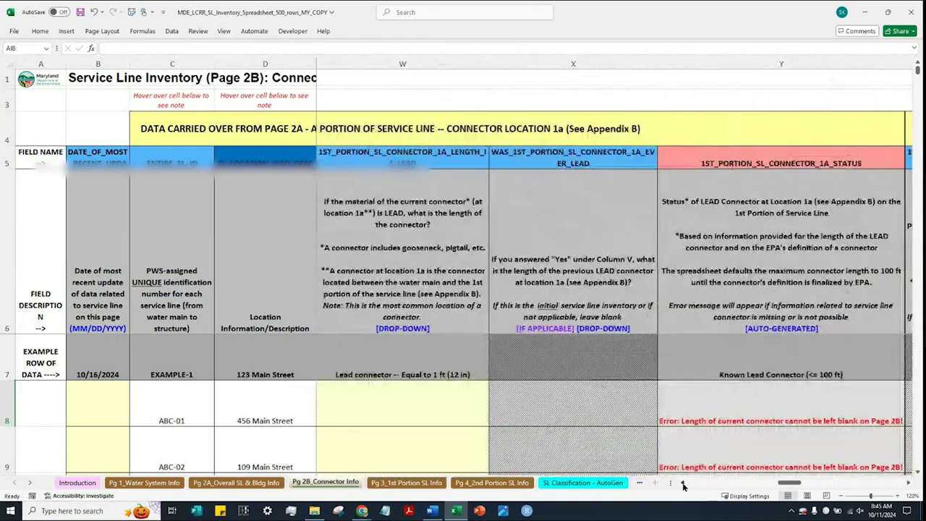
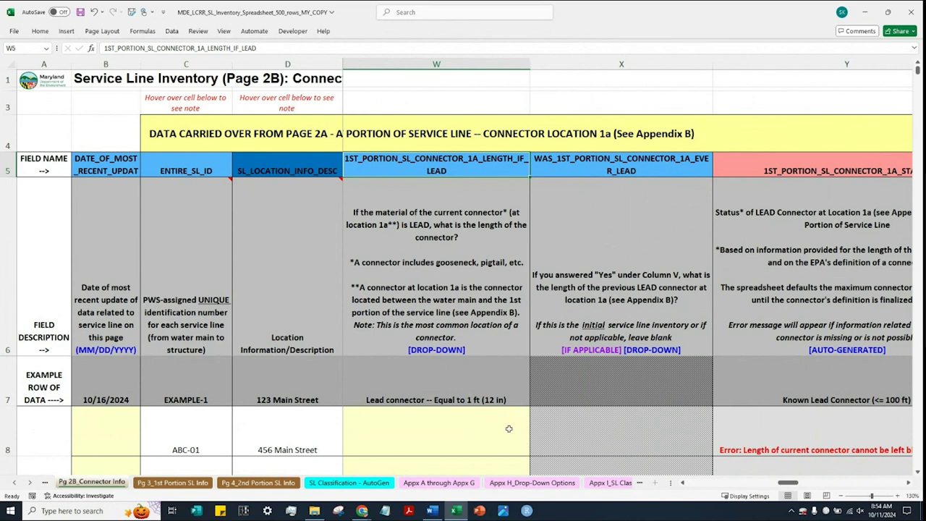
Look through all the connector length options available for W8 and reread the column W field description
left_click(508, 429)
left_click(533, 453)
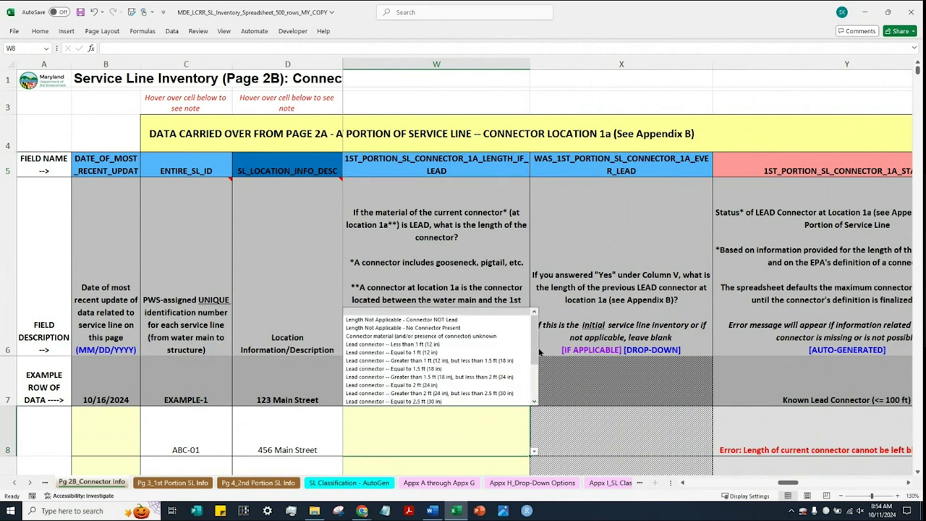
scroll(536, 348, "down", 1)
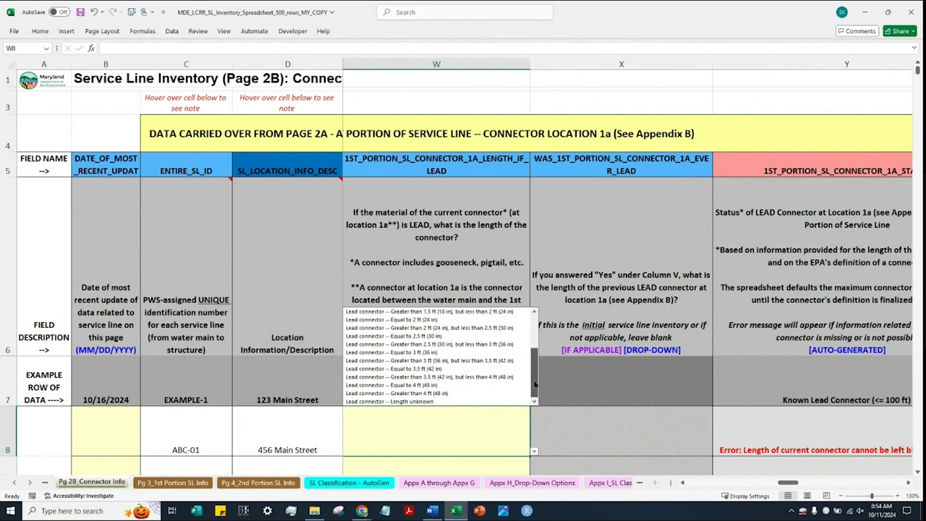
scroll(537, 329, "up", 1)
left_click(504, 243)
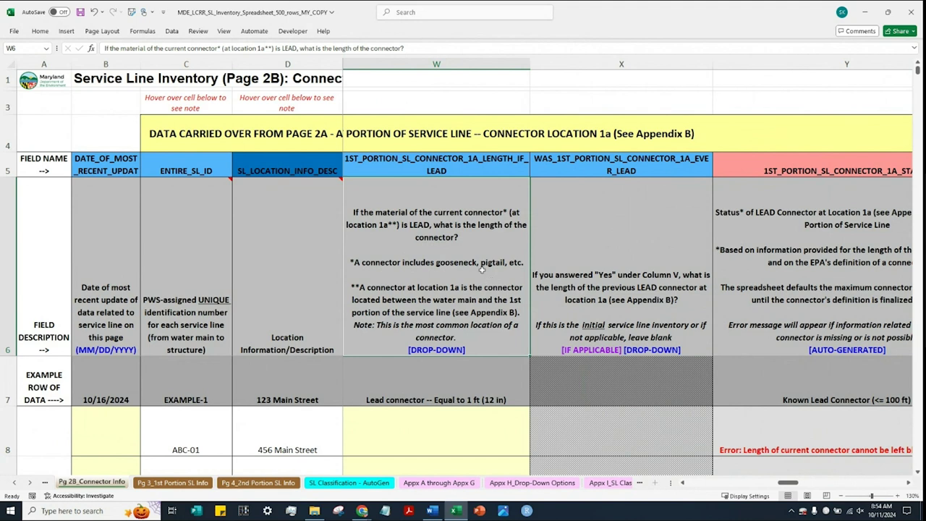
Set the connector 1a length in W8 to "Length Not Applicable - Connector NOT Lead"
left_click(489, 420)
left_click(534, 454)
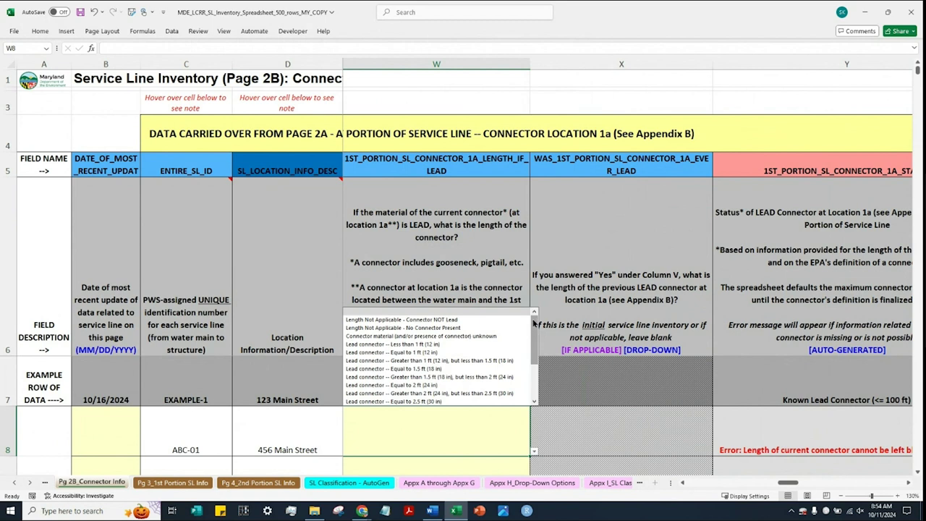
left_click(474, 321)
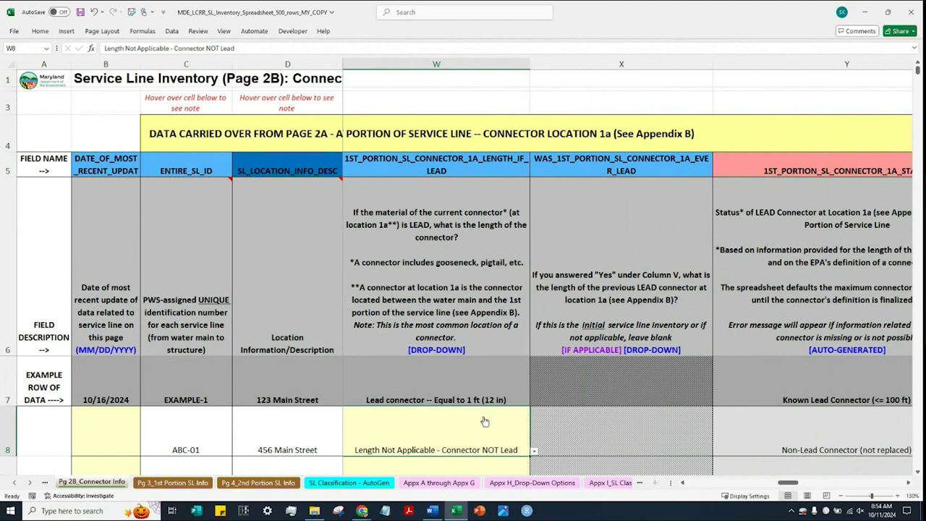
Bring row 8 directly below the field descriptions and narrow column X to show the whole status column Y
left_click(917, 473)
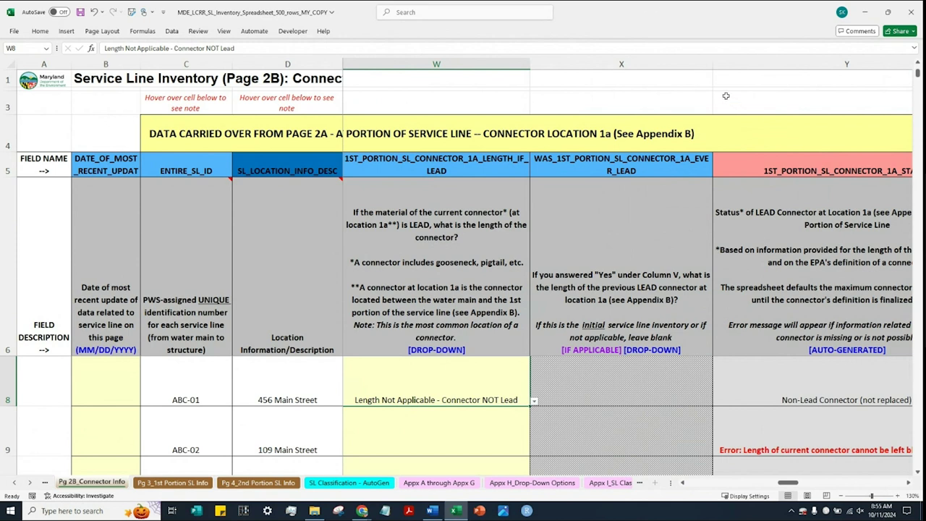
left_click_drag(712, 64, 644, 64)
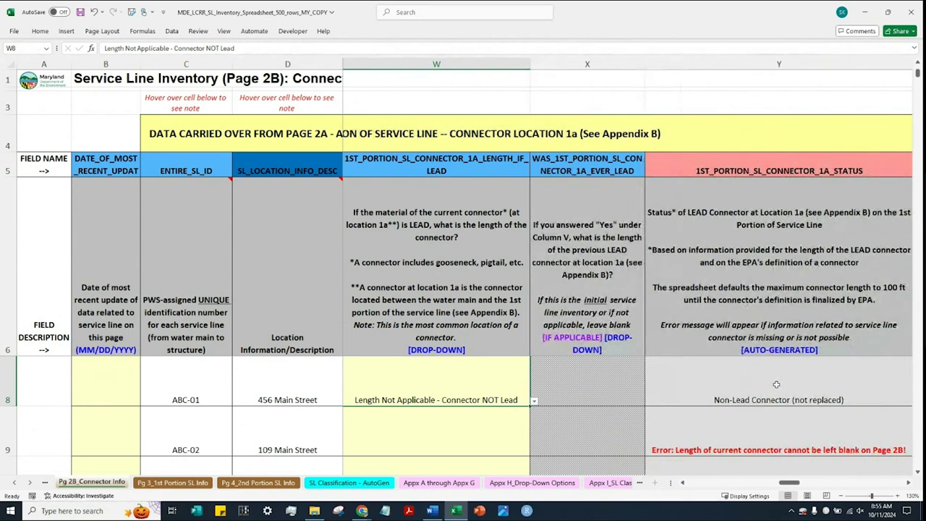
Check the auto-generated connector 1a status in Y8 against the length entry in W8, and select the next length cell W9
key("Right")
key("Right")
left_click(789, 63)
left_click(755, 365)
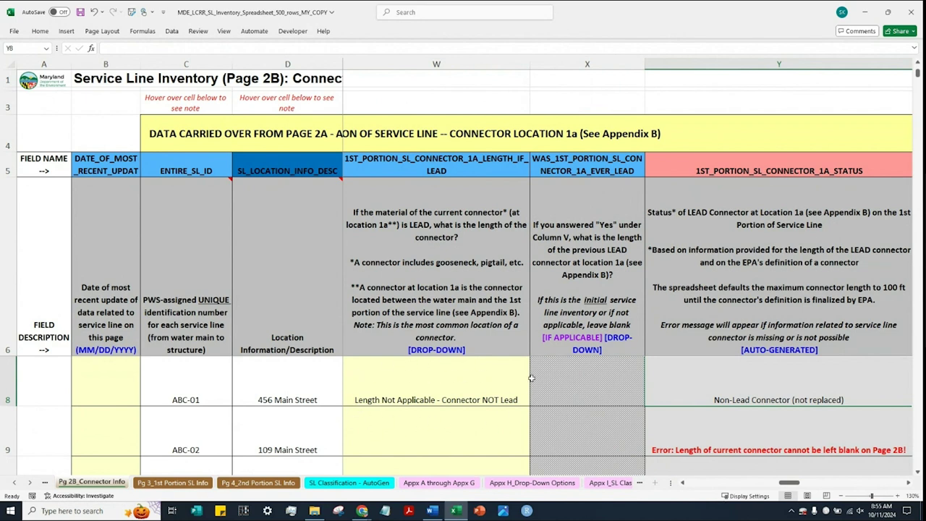
left_click(480, 379)
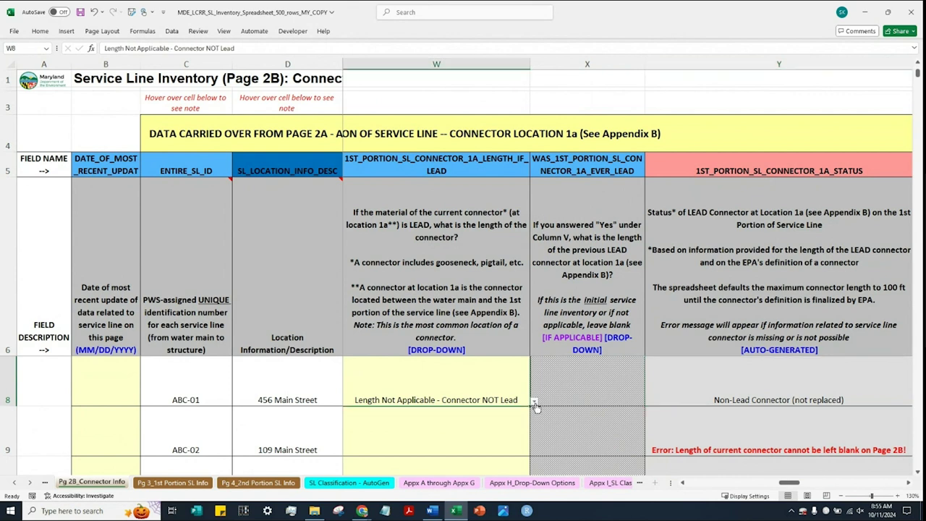
left_click(738, 395)
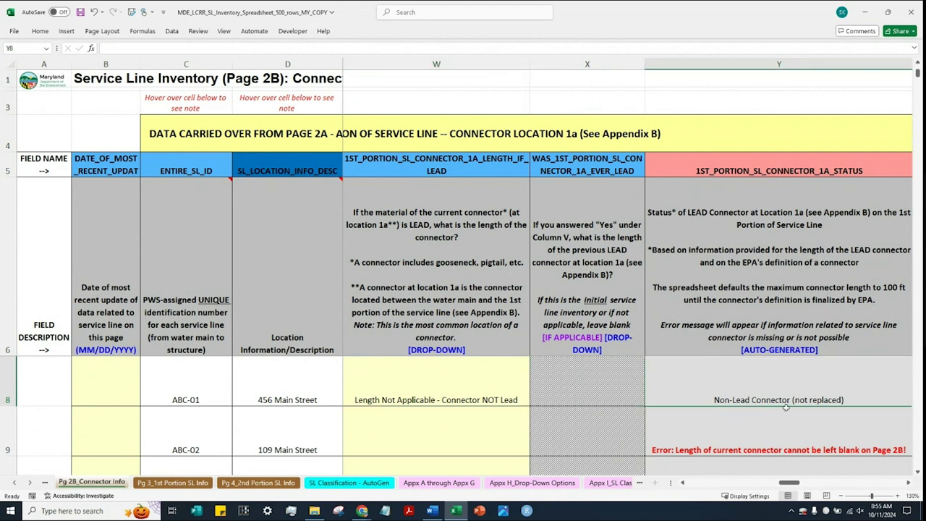
left_click(504, 386)
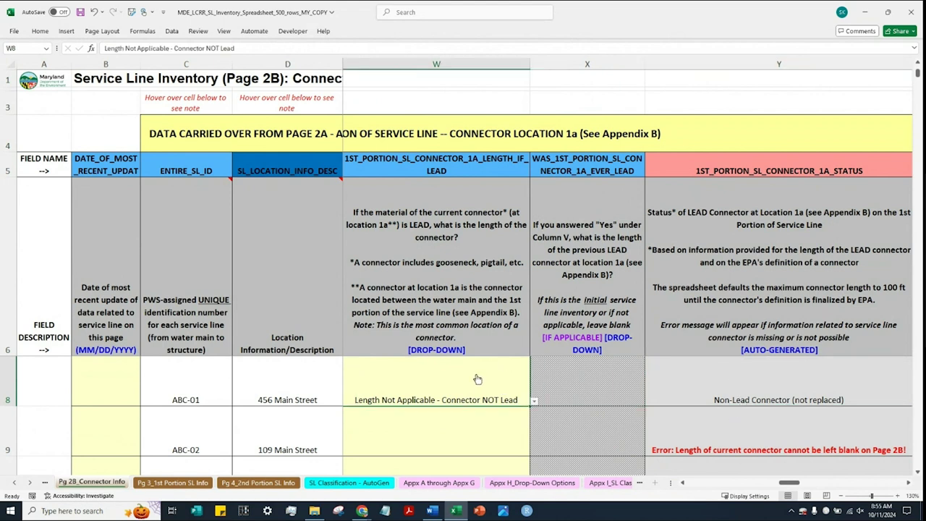
left_click(501, 434)
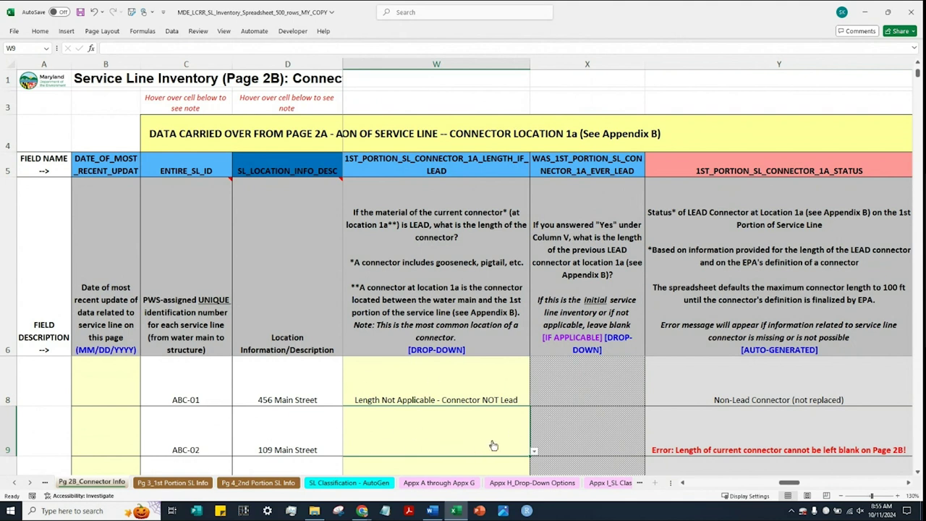
Set the connector 1a length in W9 to "Length Not Applicable - No Connector Present" and check the status in Y9
left_click(534, 450)
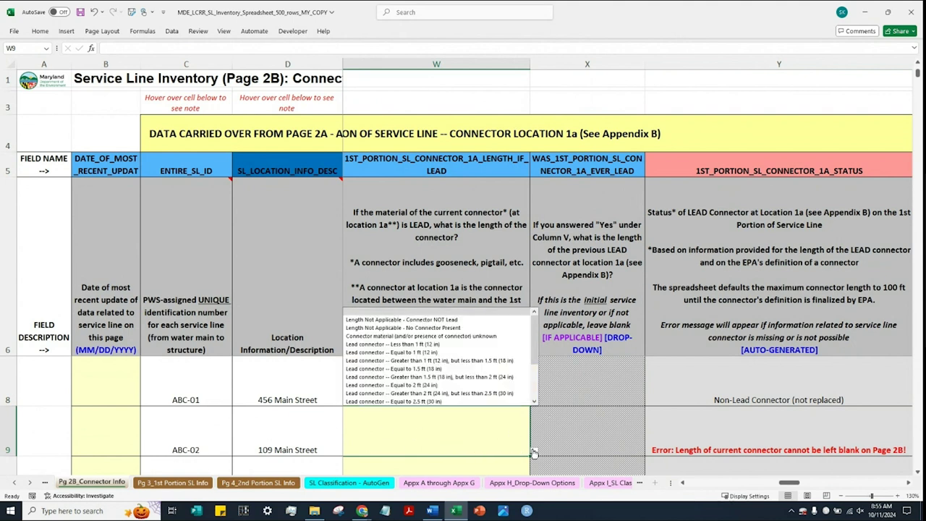
left_click(521, 328)
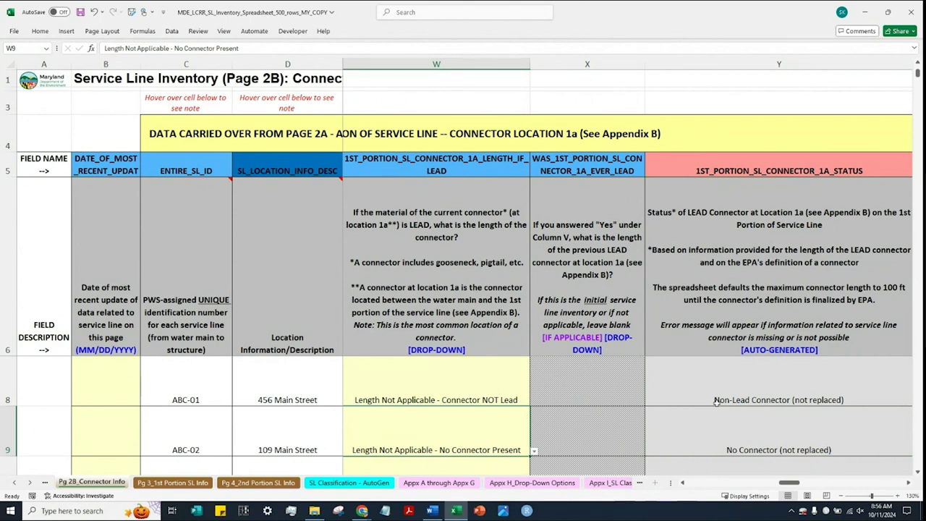
left_click(702, 433)
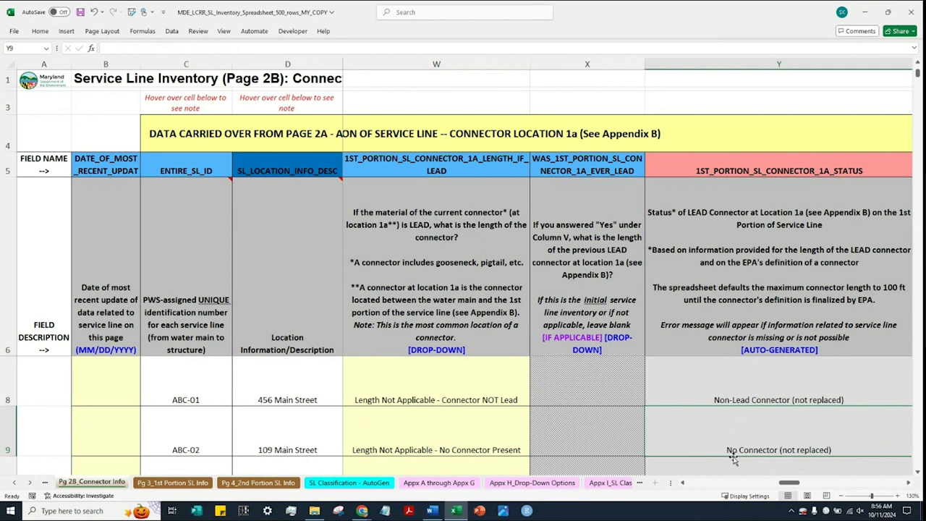
scroll(602, 398, "down", 1)
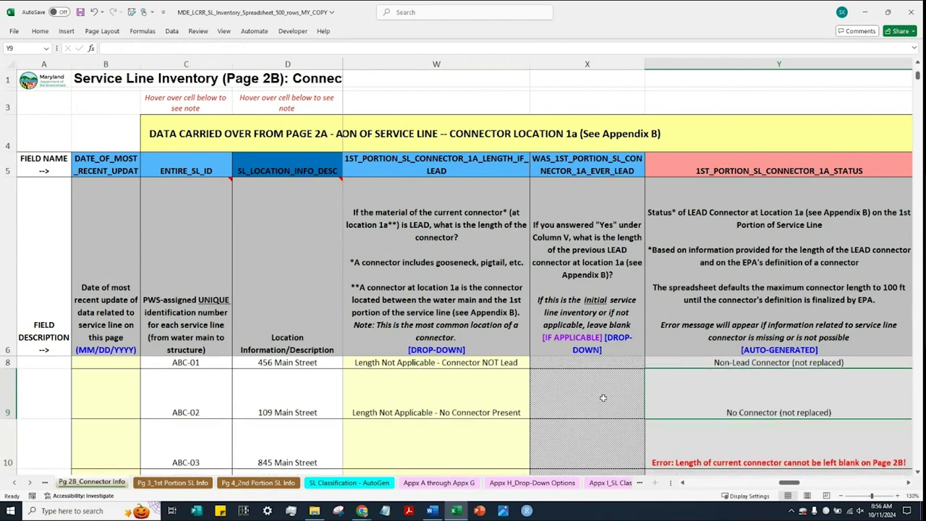
scroll(602, 398, "up", 1)
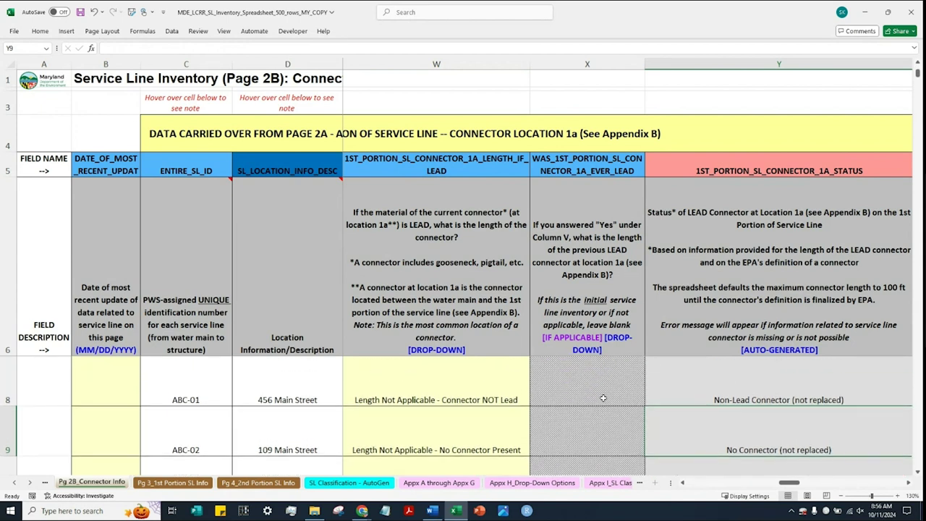
Change the connector 1a length in W9 to "Connector material (and/or presence of connector) unknown"
left_click(508, 441)
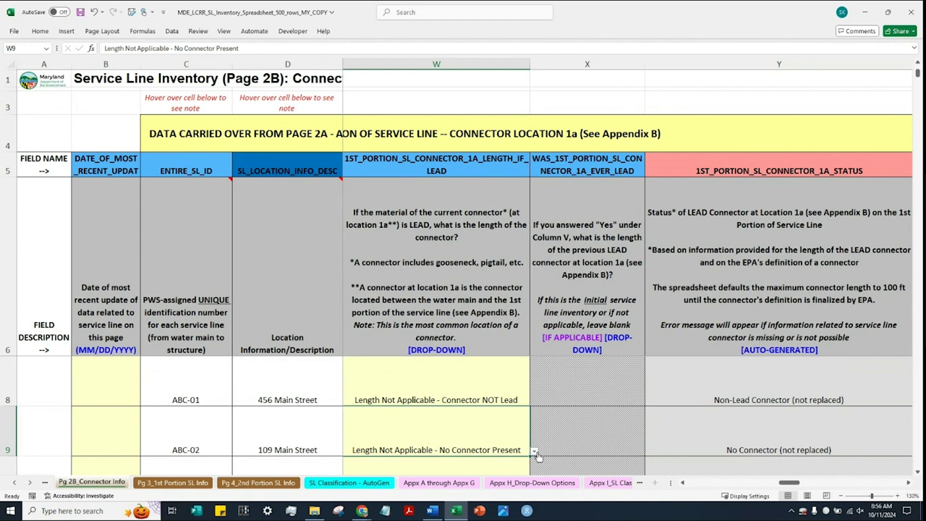
left_click(535, 452)
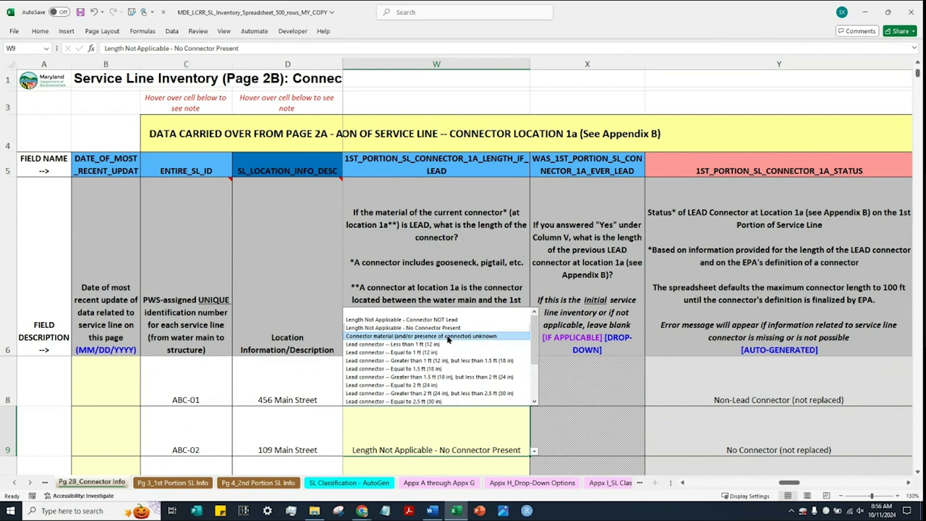
left_click(446, 336)
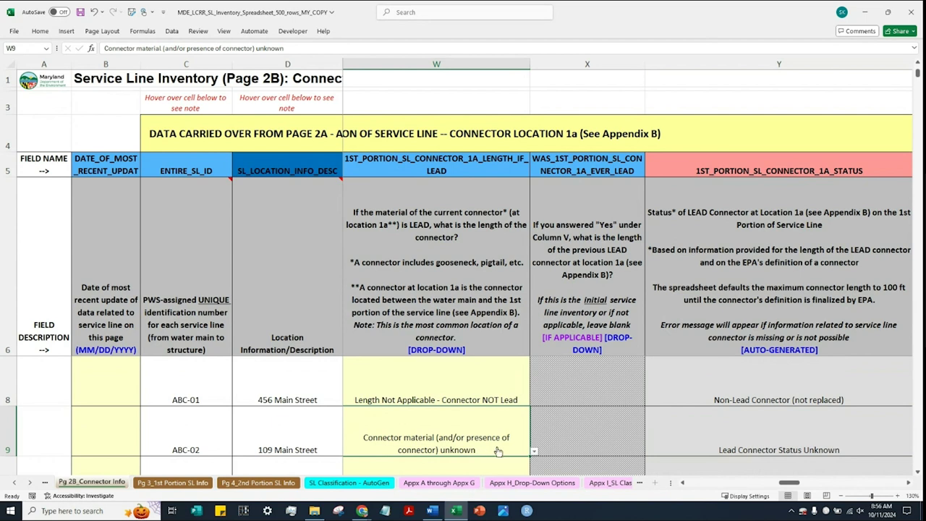
Try "Lead connector -- Less than 1 ft (12 in)" and "Lead connector -- Equal to 2 ft (24 in)" as the connector 1a length in W9
left_click(534, 454)
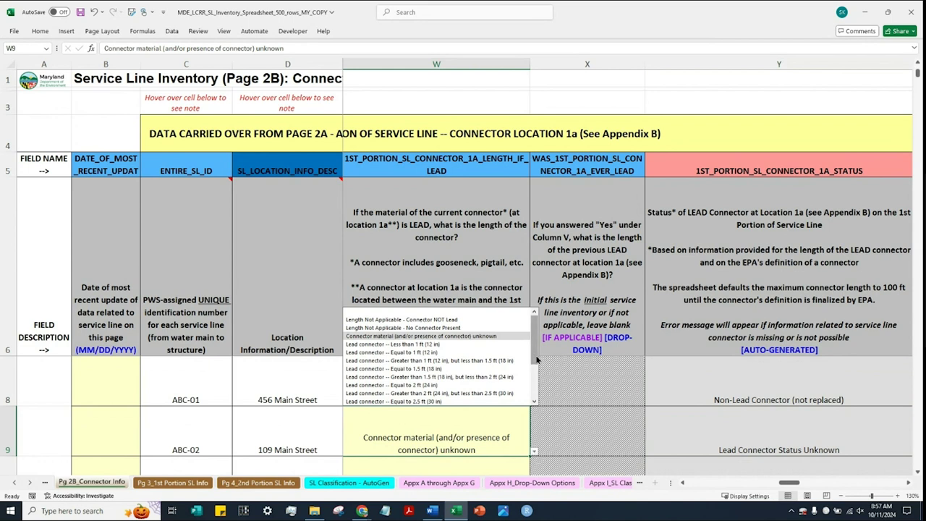
left_click_drag(536, 359, 536, 369)
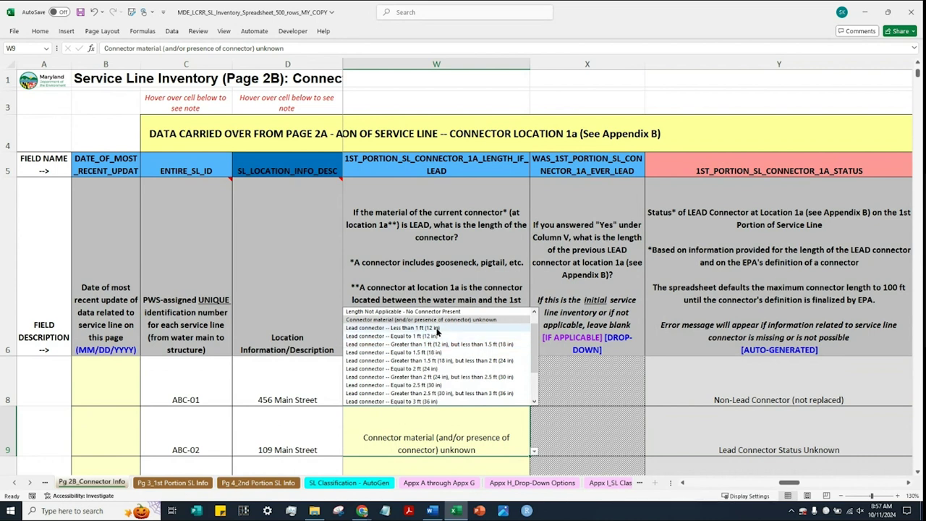
left_click(436, 329)
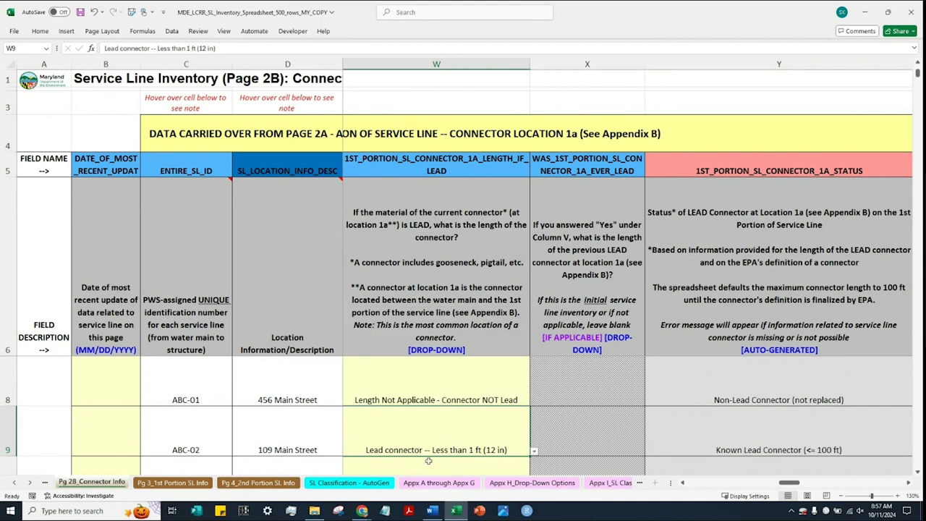
left_click(534, 451)
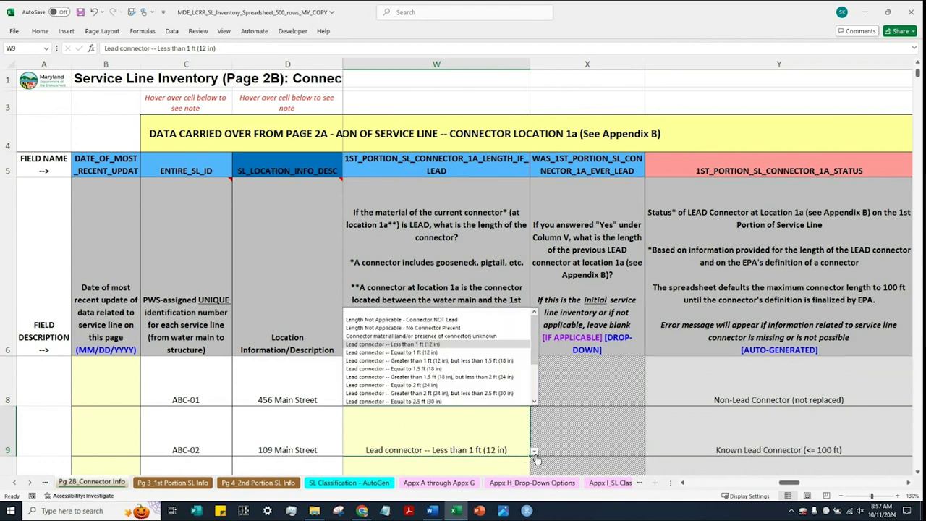
left_click(471, 386)
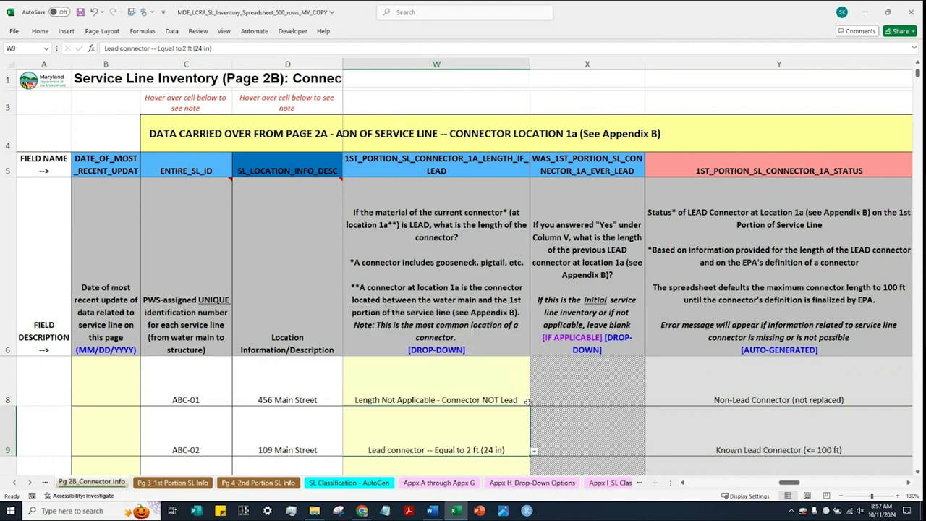
Set the connector 1a length in W9 to "Lead connector -- Length unknown"
left_click(534, 449)
scroll(536, 369, "down", 1)
scroll(537, 369, "down", 2)
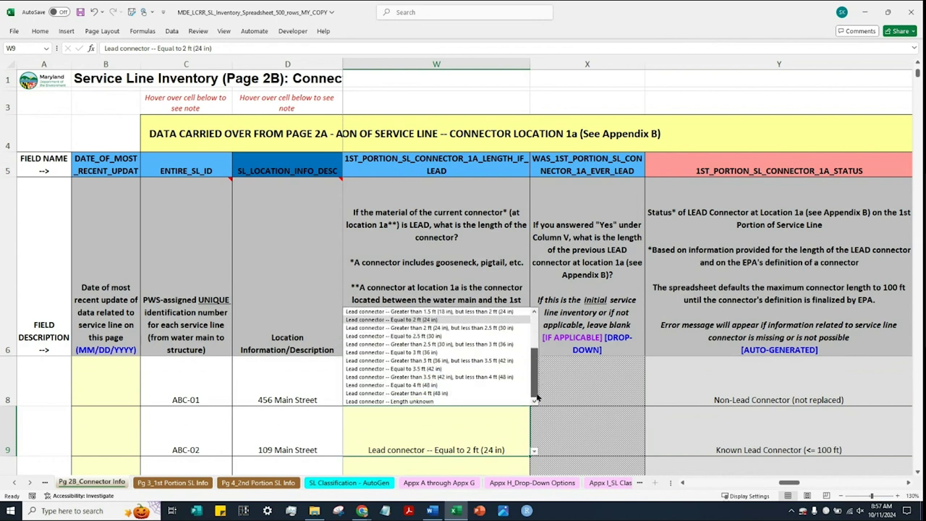
left_click(487, 401)
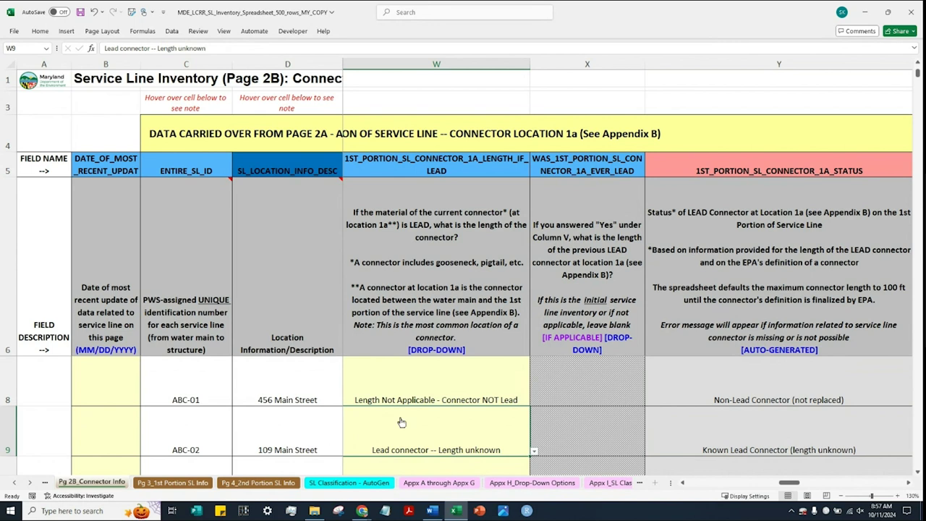
Compare the connector 1a statuses in Y8 and Y9 with those of rows 10 to 13, where the length is blank
left_click_drag(788, 382, 785, 429)
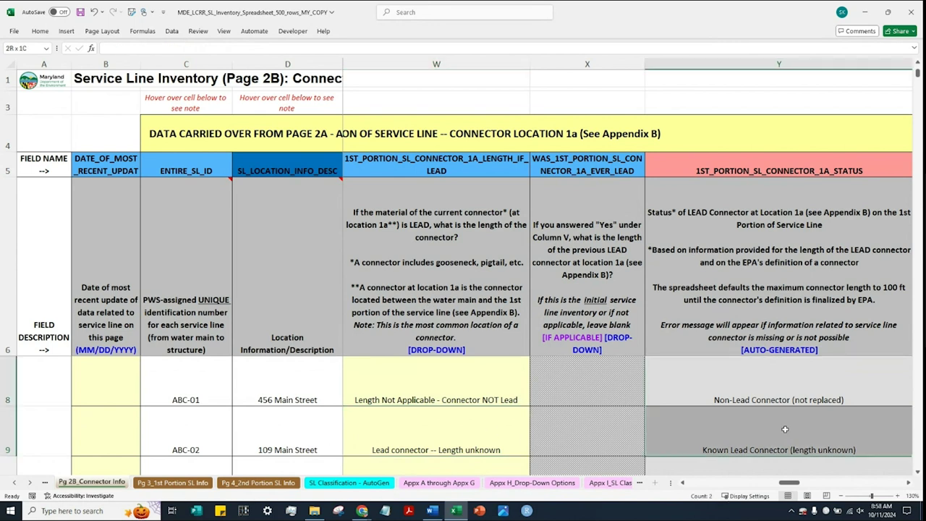
left_click(917, 474)
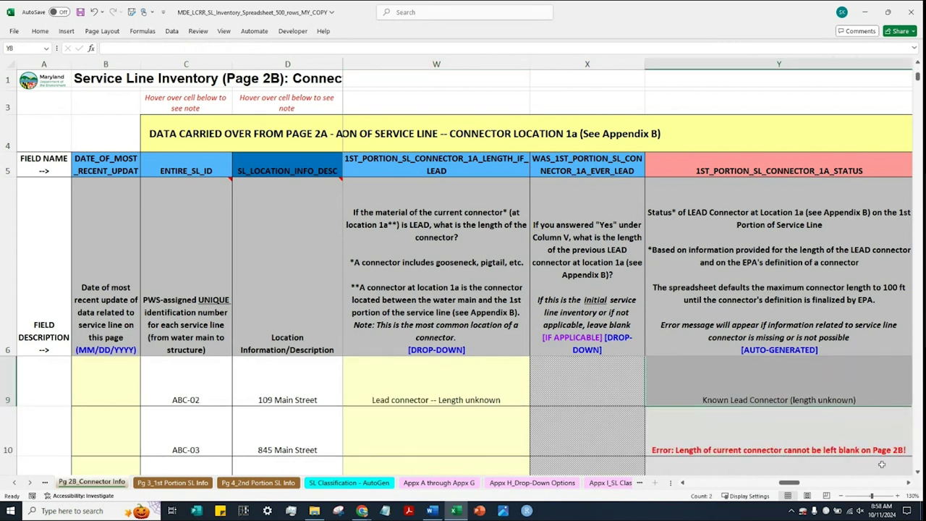
left_click(491, 434)
left_click(730, 438)
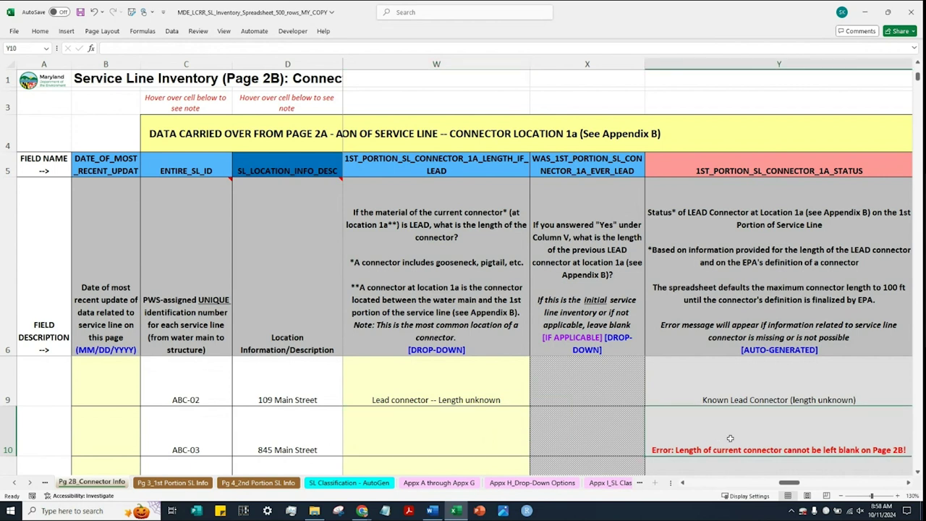
left_click(917, 473)
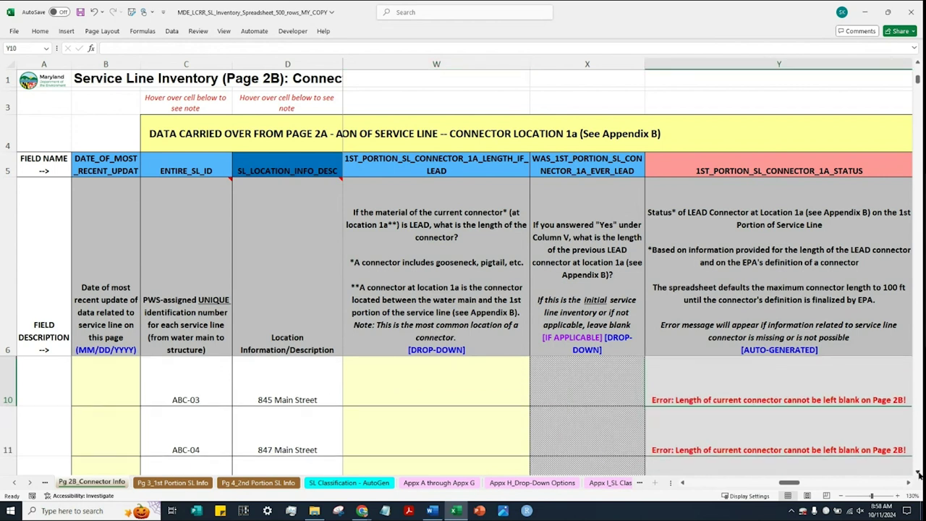
left_click(917, 474)
left_click(917, 474)
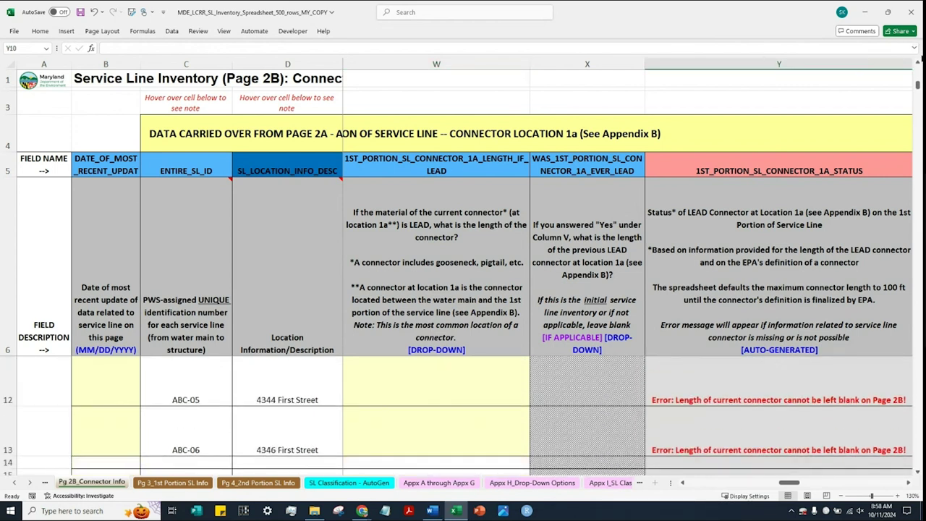
left_click(917, 65)
left_click(917, 65)
left_click(917, 65)
left_click(917, 65)
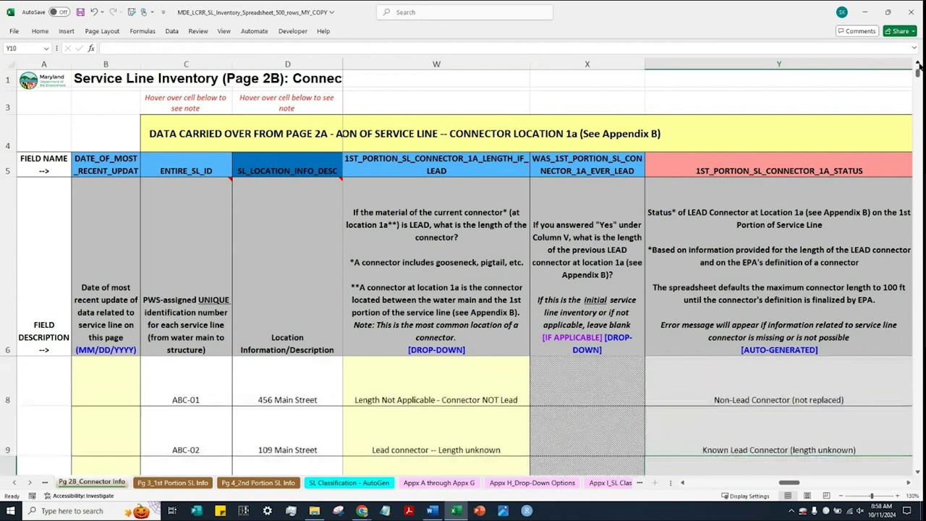
left_click(917, 66)
left_click(917, 471)
Find the connector location 1b columns, and examine the Scenario A connector locations 1a and 1b in the Appendix B PDF in Chrome
left_click(908, 483)
left_click(908, 483)
left_click(908, 483)
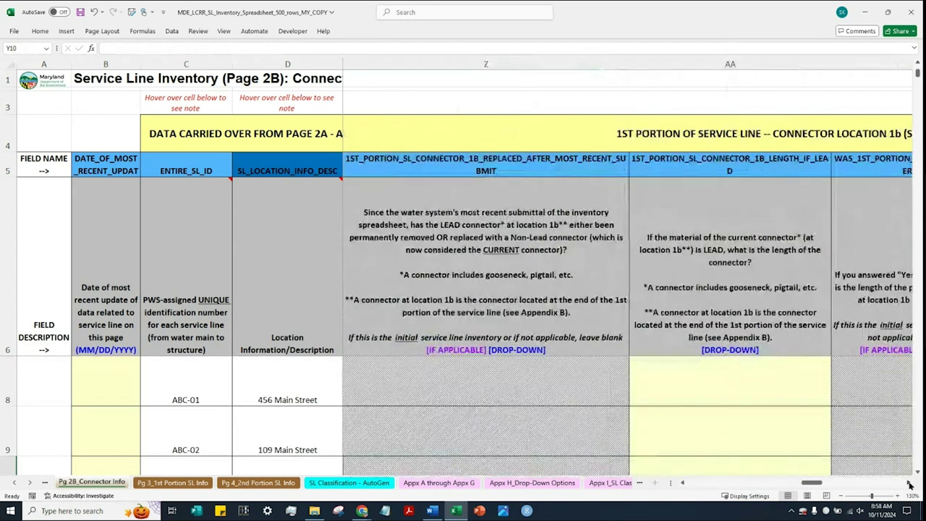
left_click(907, 483)
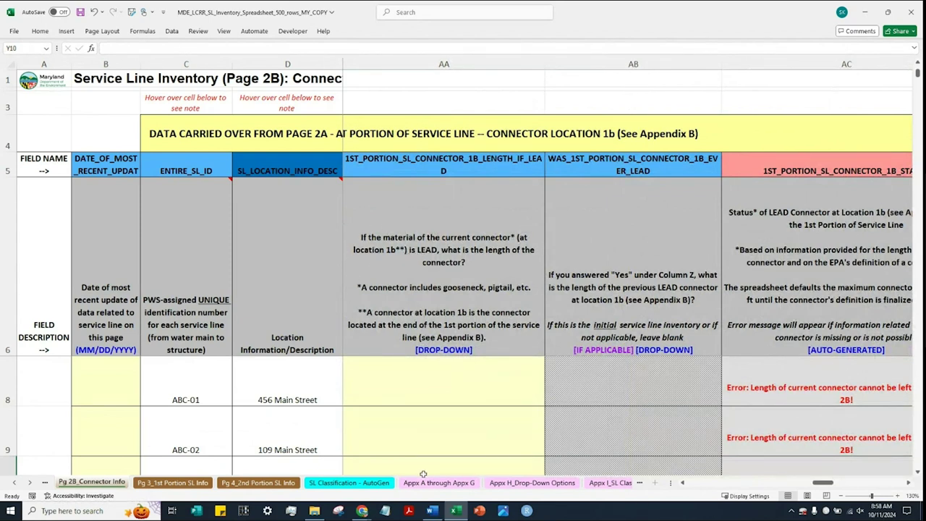
mouse_move(362, 511)
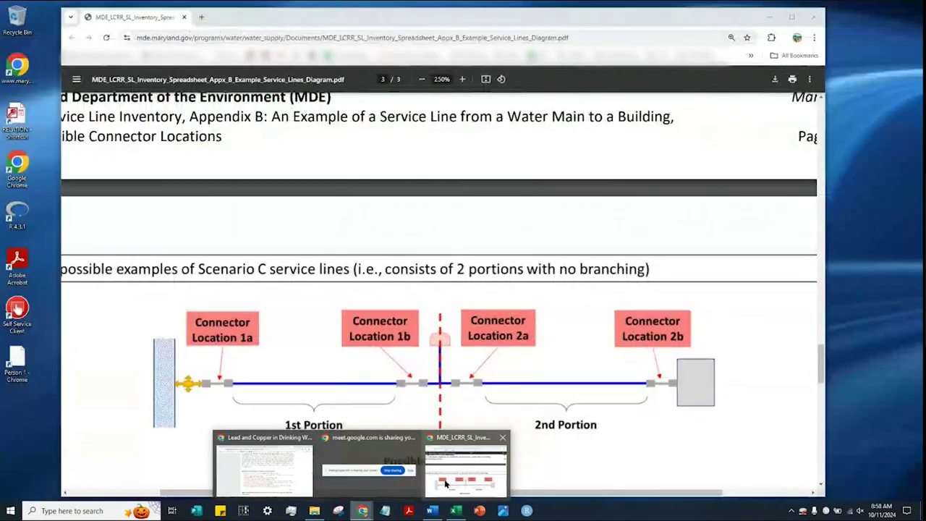
left_click(447, 470)
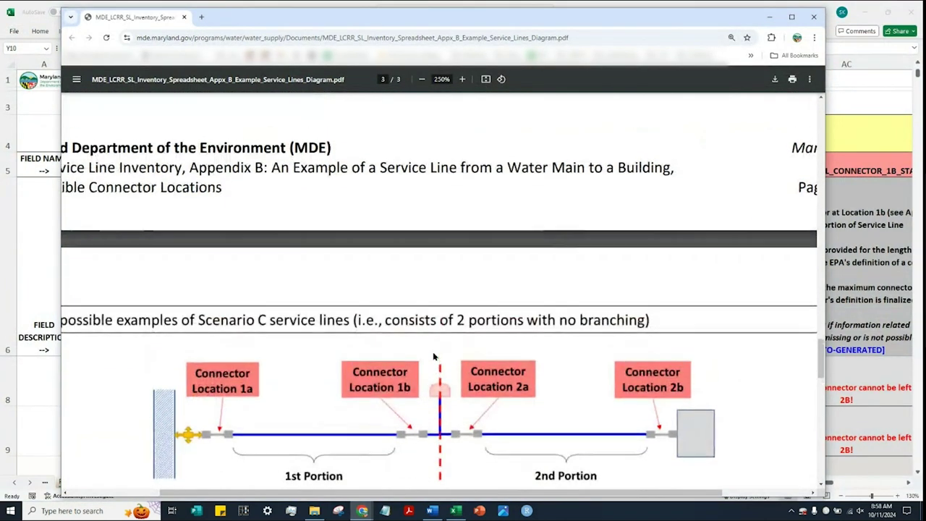
scroll(434, 356, "up", 7)
scroll(434, 355, "up", 2)
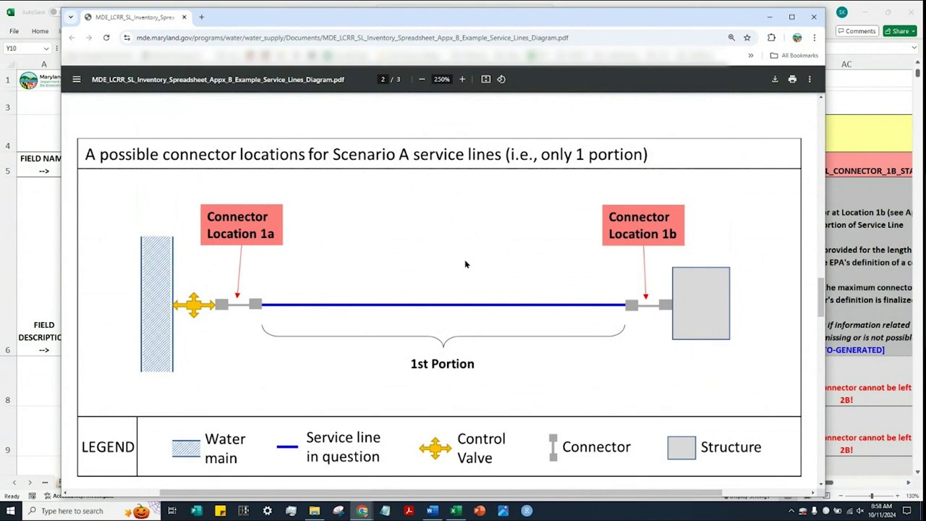
scroll(465, 264, "down", 6)
scroll(716, 329, "down", 5)
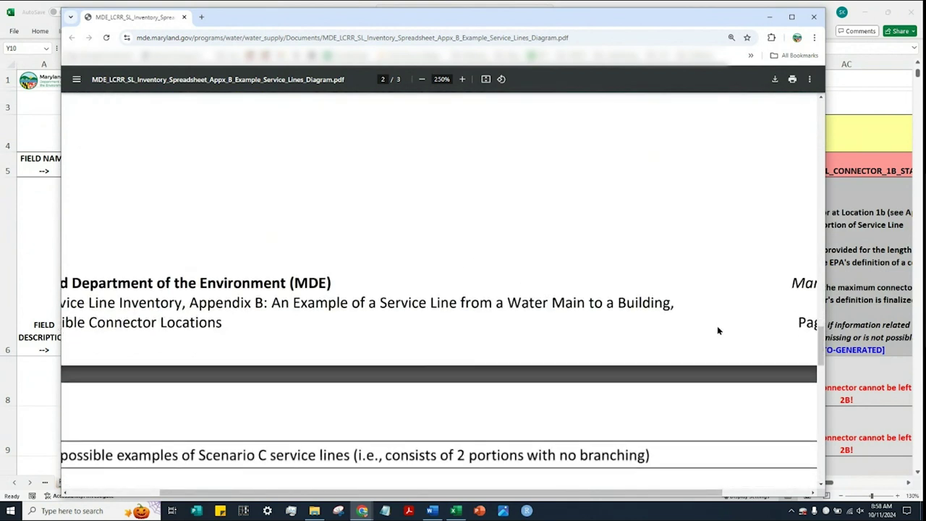
Back in the Excel workbook, set the connector 1b length in AA8 and AA9 to "Connector material (and/or presence of connector) unknown"
key("alt+Tab")
left_click(447, 383)
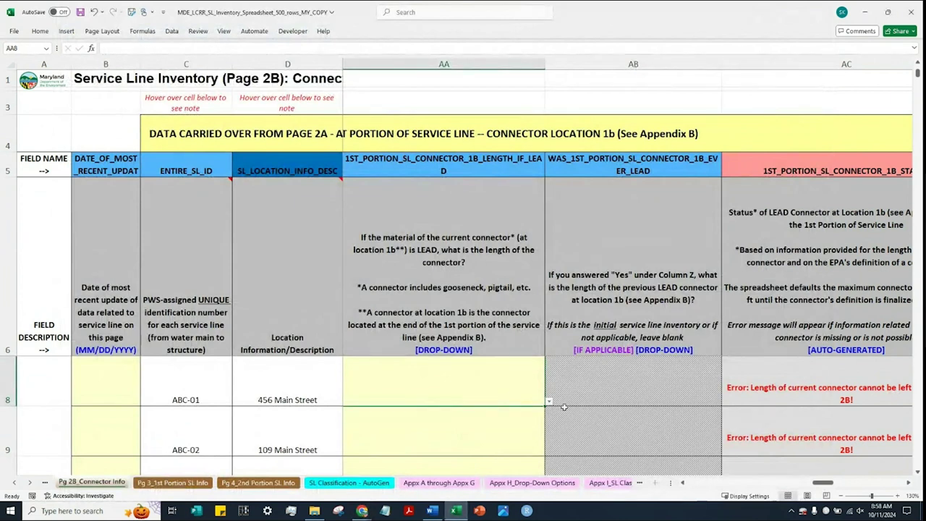
left_click(549, 403)
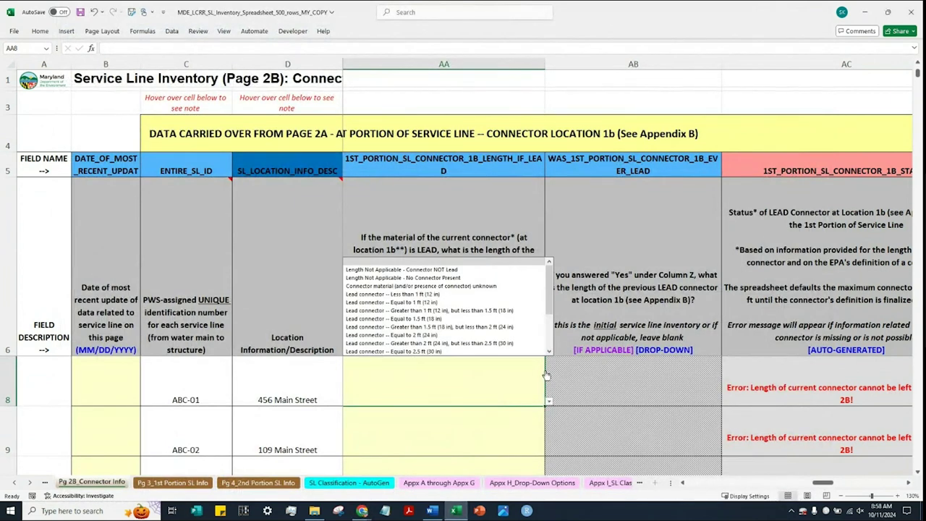
left_click(503, 289)
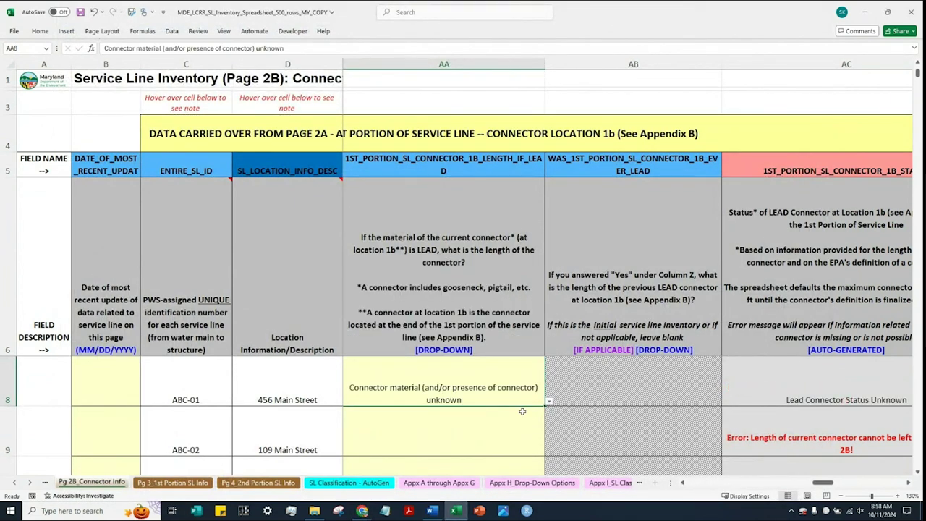
left_click(509, 438)
left_click(549, 450)
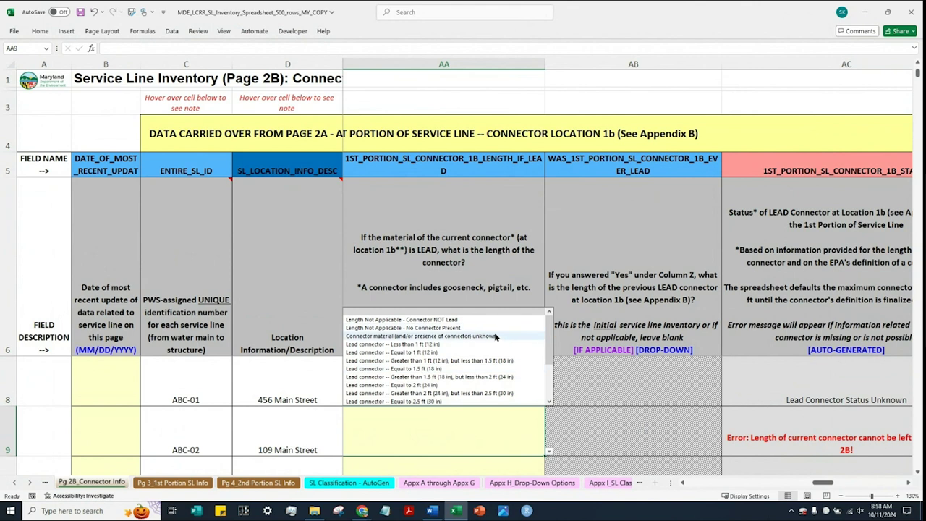
left_click(497, 335)
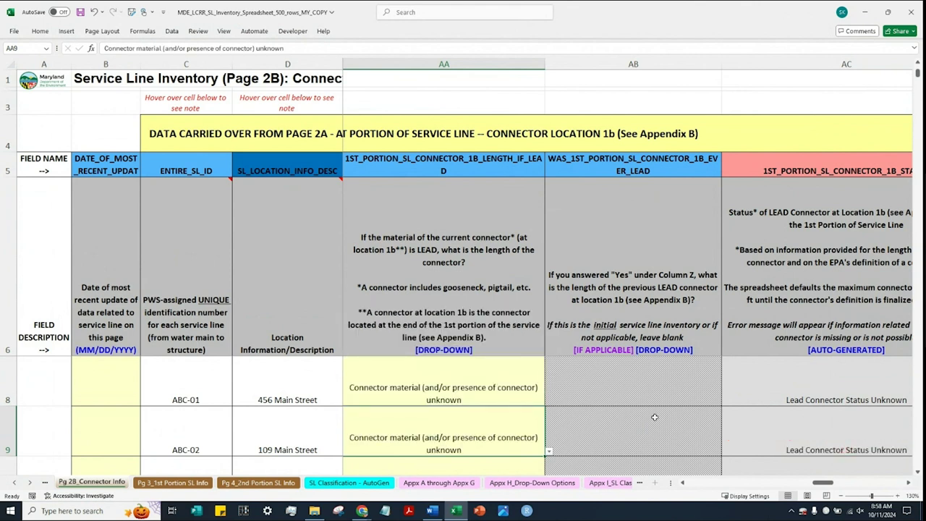
Check the connector 1b statuses in column AC and bring the connector location 2a columns AE to AG into view
left_click(909, 484)
left_click(909, 484)
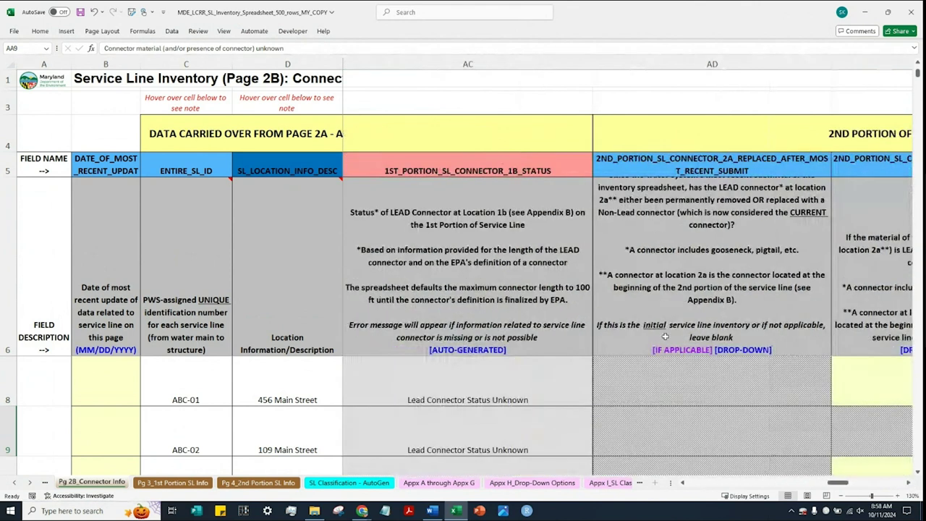
left_click(909, 485)
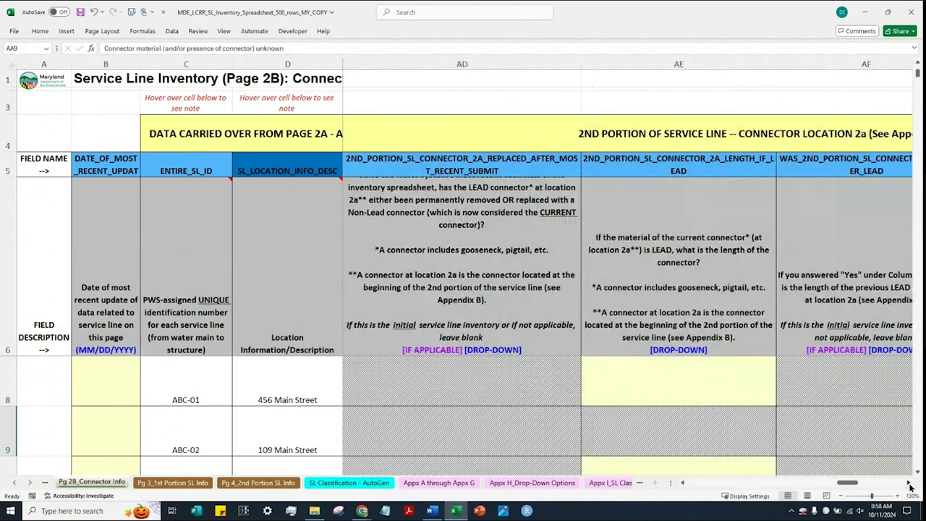
left_click(909, 485)
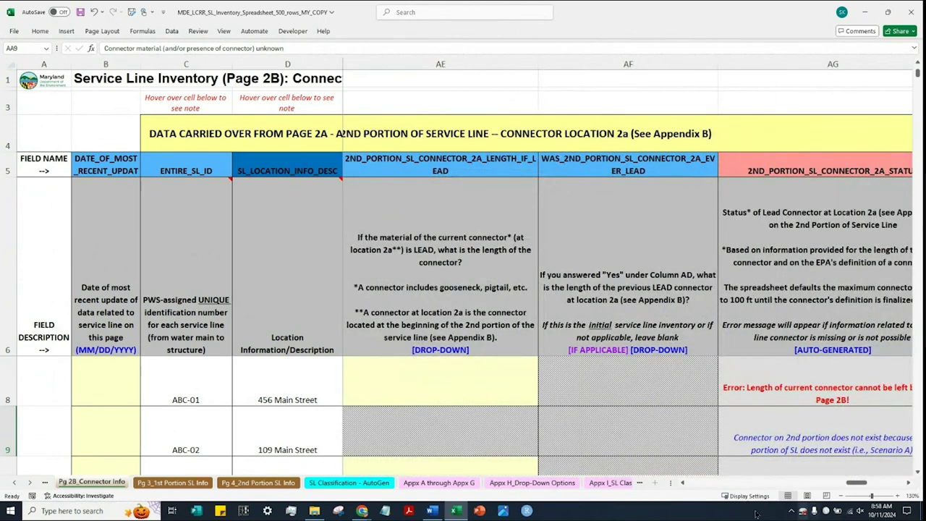
Compare the connector location 2a length cells AE8 and AE9 for service lines ABC-01 and ABC-02
left_click(412, 432)
key("alt+Down")
left_click(449, 440)
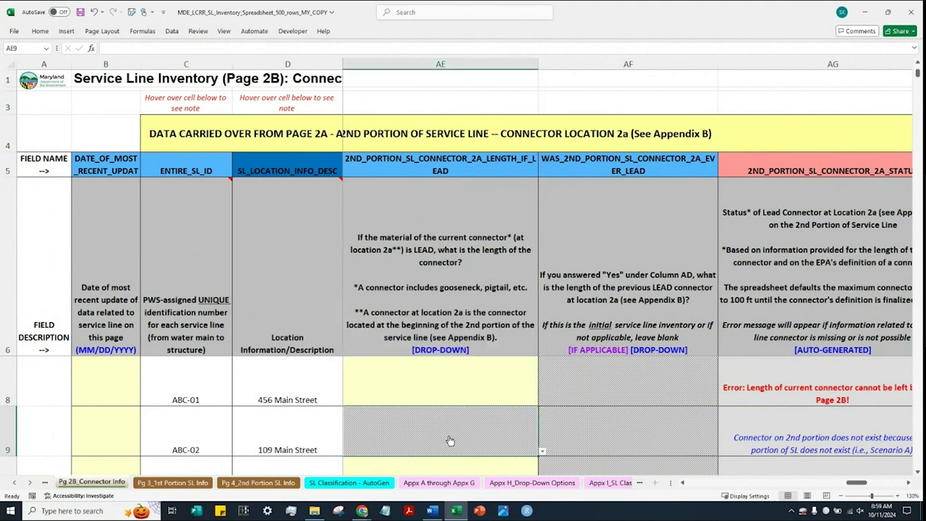
left_click(445, 375)
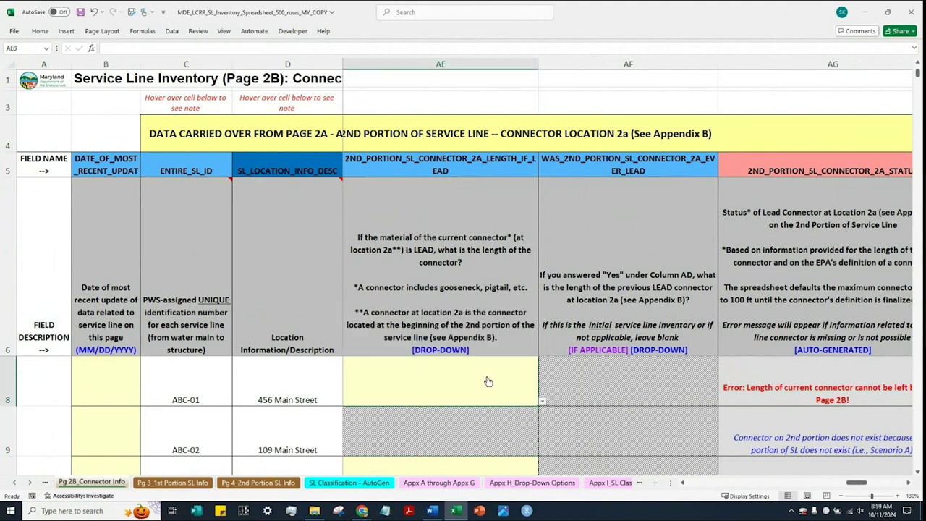
left_click(461, 436)
Look up the service line scenario of ABC-02 in the ENTIRE_SL_SCENARIO column, cell K9
left_click(197, 440)
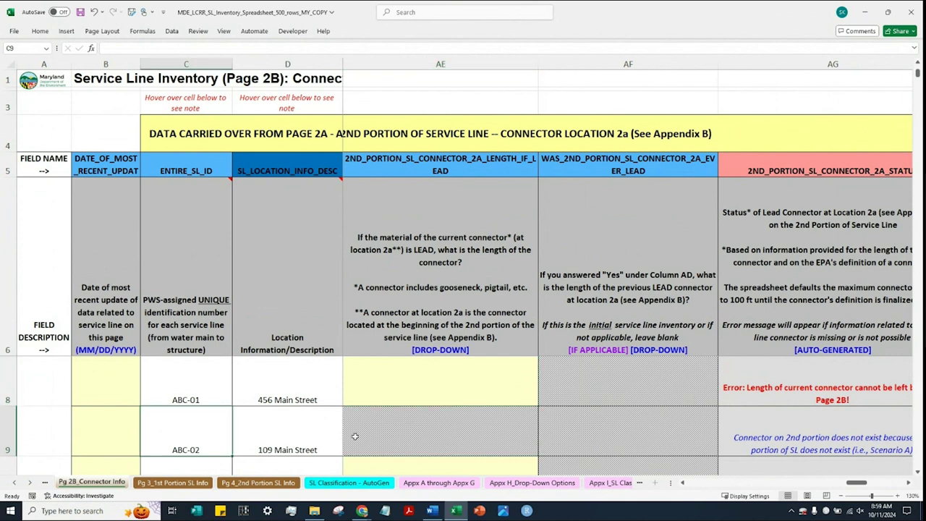
scroll(683, 485, "left", 7)
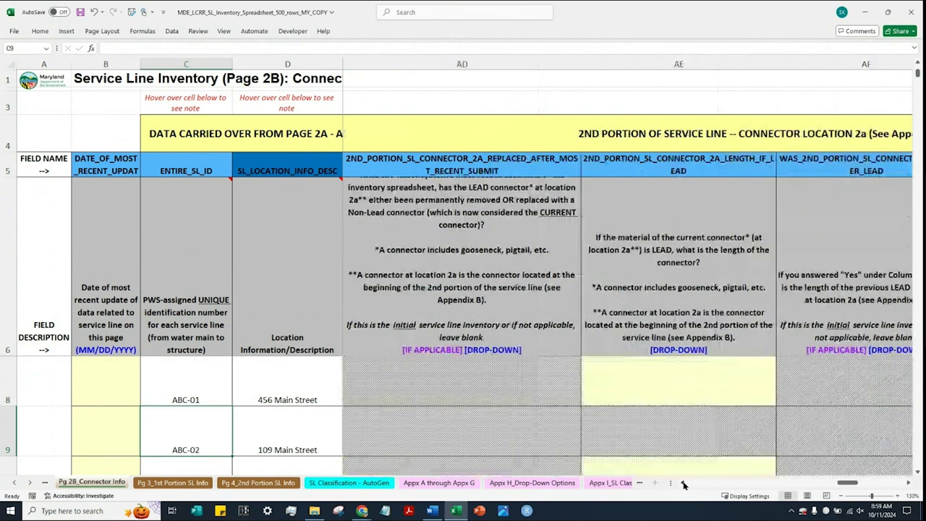
scroll(684, 484, "left", 6)
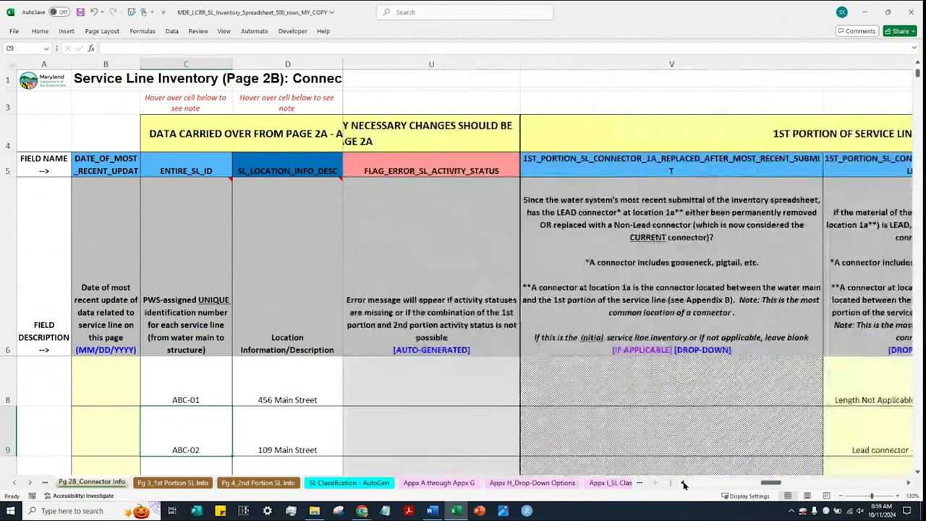
scroll(683, 485, "left", 4)
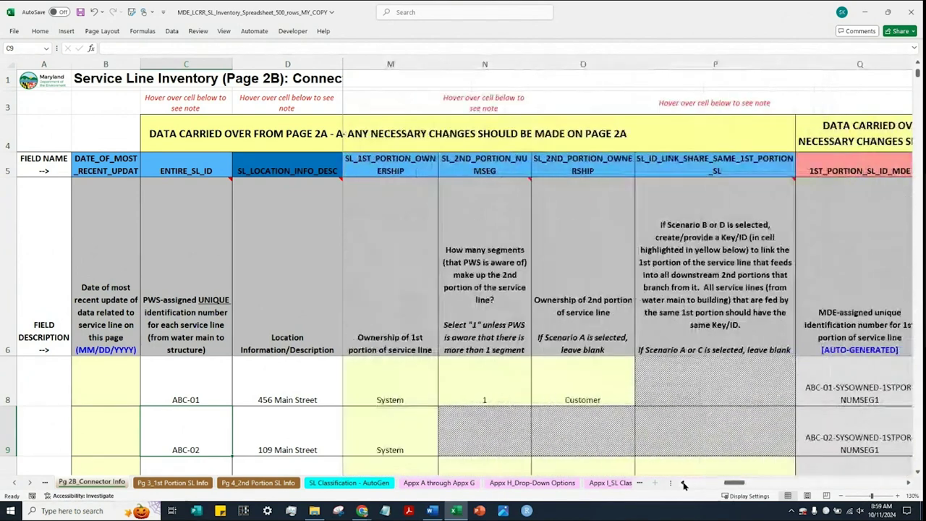
left_click(460, 426)
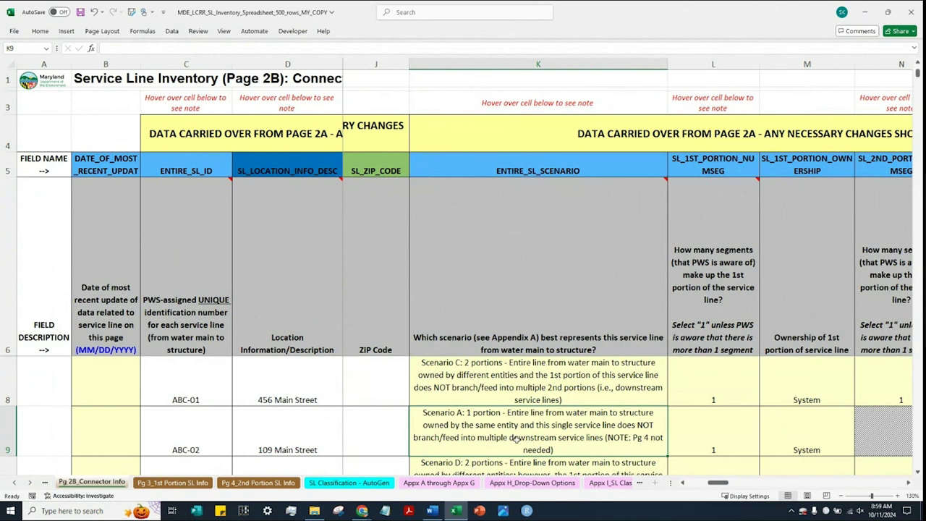
Switch to the Appendix B PDF in Chrome and compare the connector locations on the Scenario A and Scenario C service line diagrams
left_click(362, 510)
left_click(478, 479)
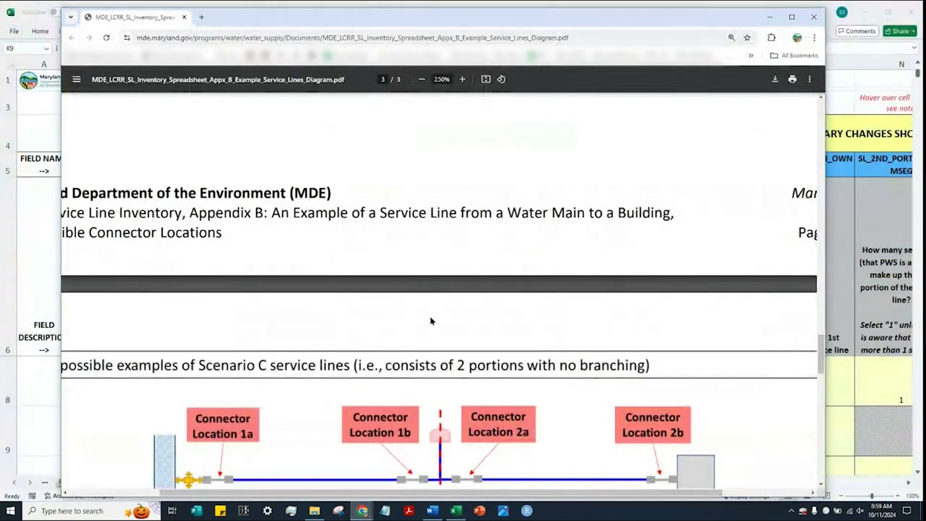
scroll(405, 340, "up", 2)
scroll(405, 340, "down", 5)
scroll(405, 339, "up", 2)
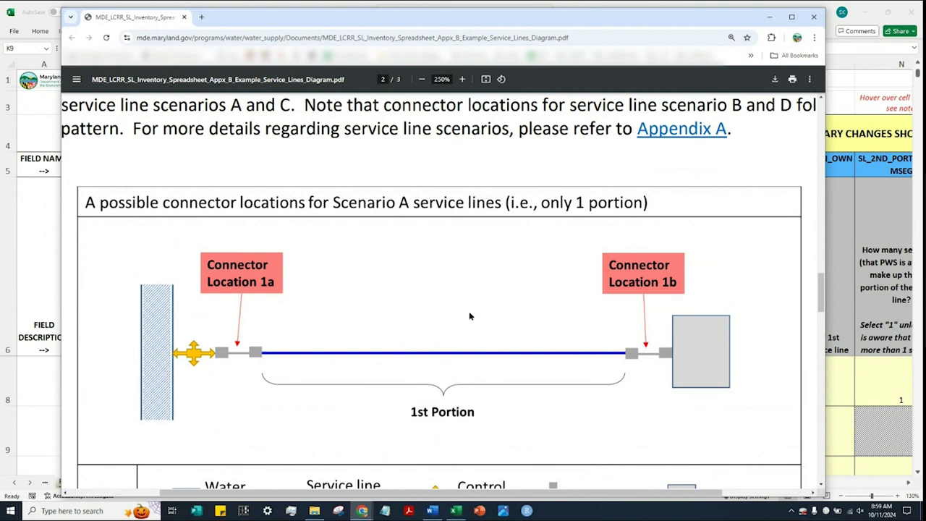
scroll(689, 304, "down", 8)
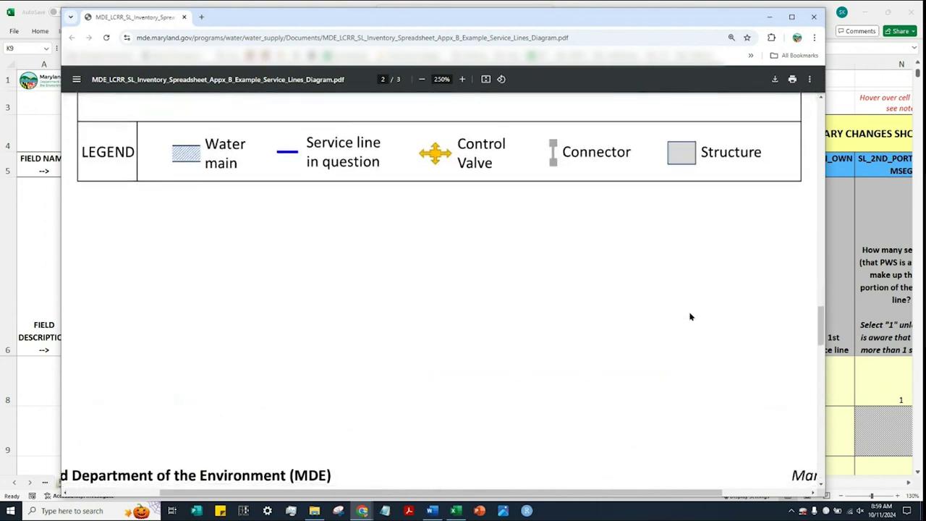
scroll(689, 317, "down", 4)
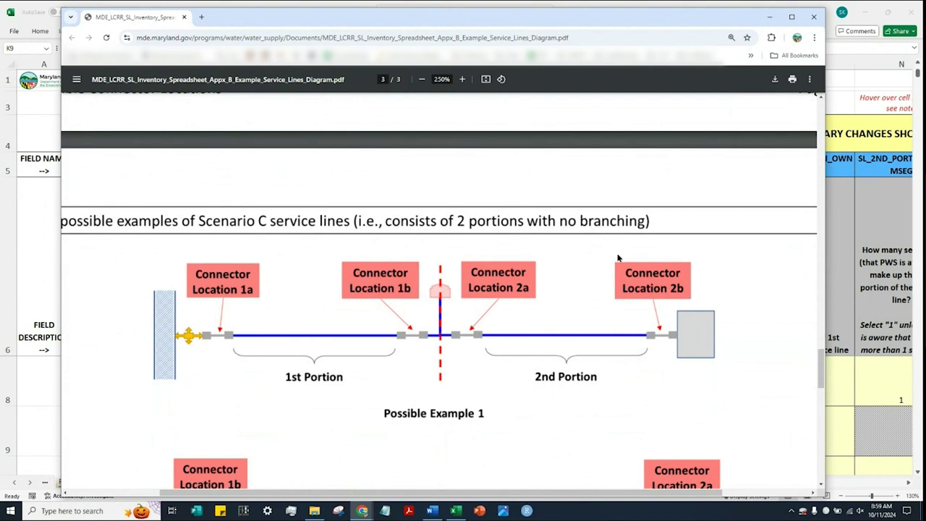
Return to the Excel workbook and go back to the connector 2a length cell AE9 of ABC-02
left_click(893, 397)
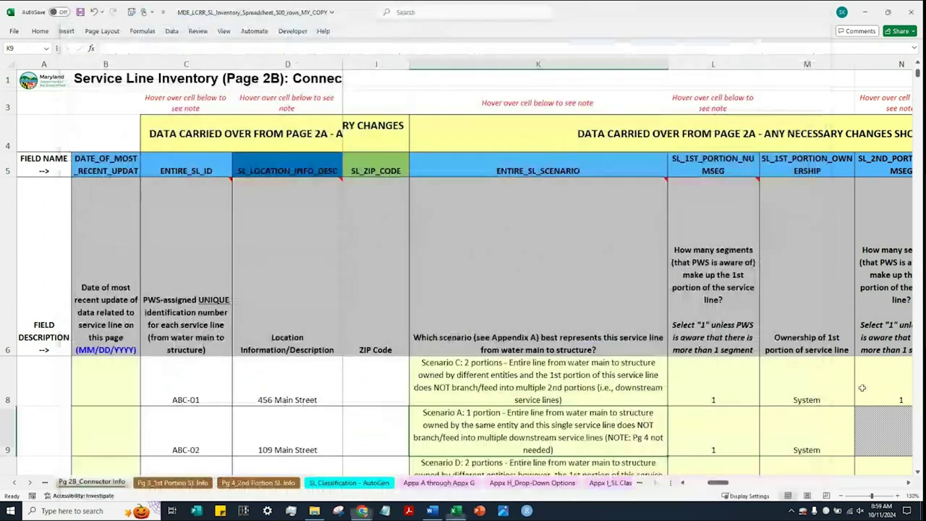
left_click_drag(907, 485, 907, 485)
left_click(908, 485)
left_click(908, 485)
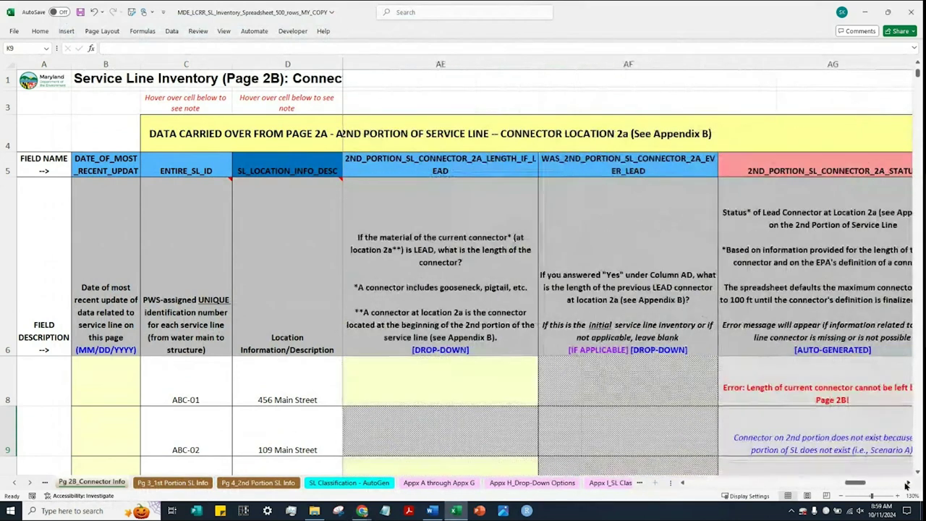
left_click(489, 434)
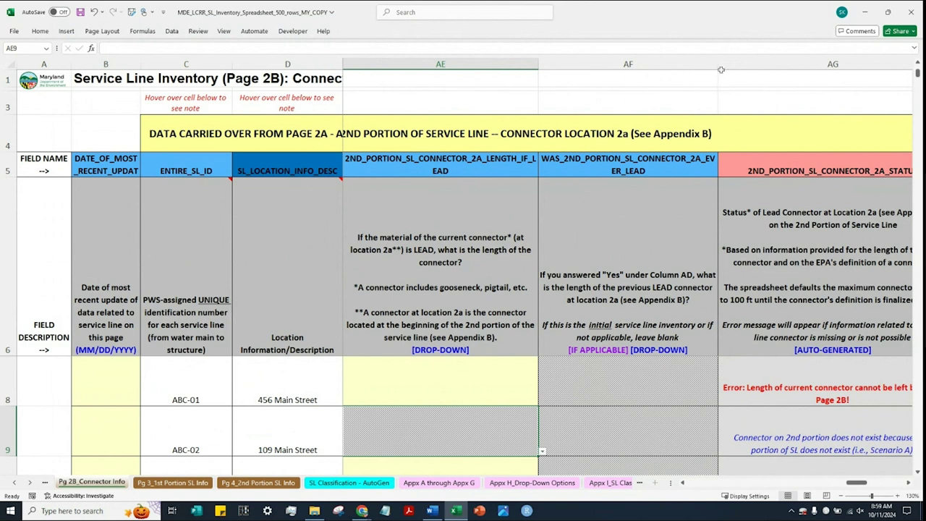
Narrow column AF to show the full connector 2a status column AG, and examine the status in AG9
left_click_drag(719, 69, 678, 70)
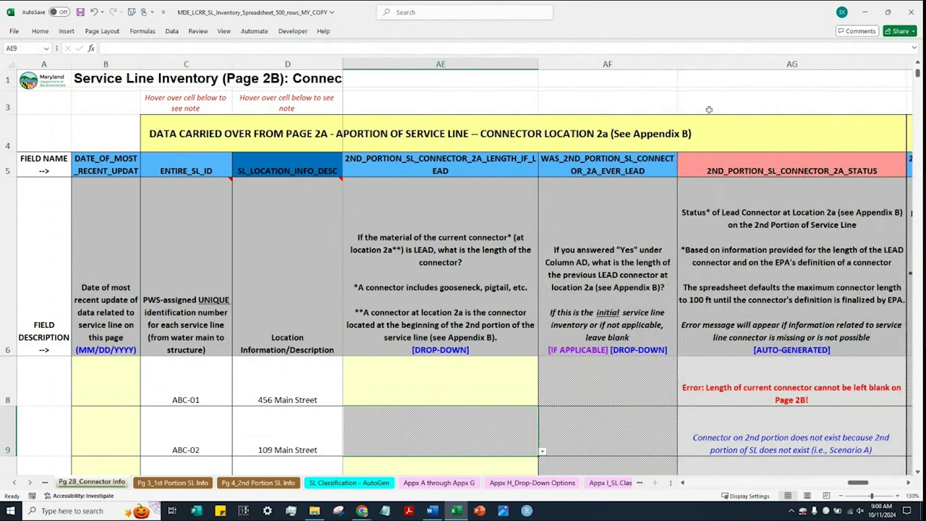
left_click(738, 64)
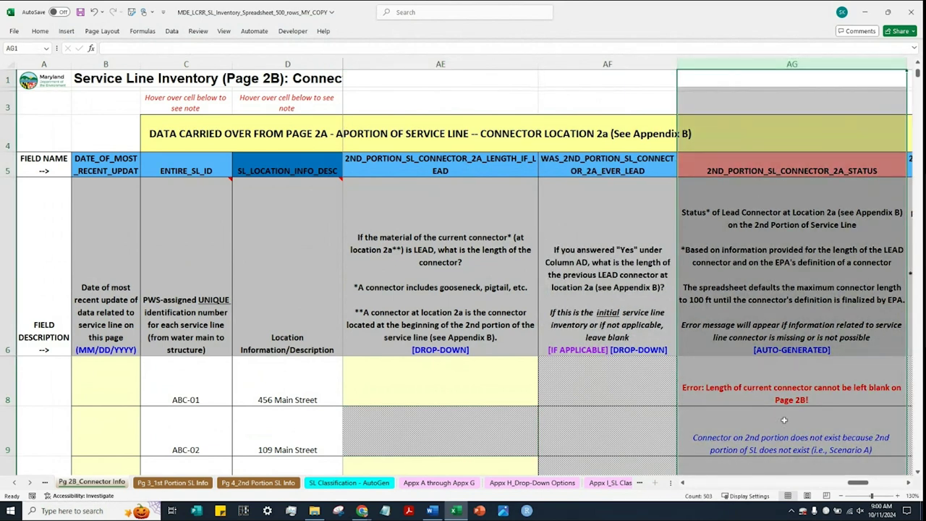
left_click(783, 427)
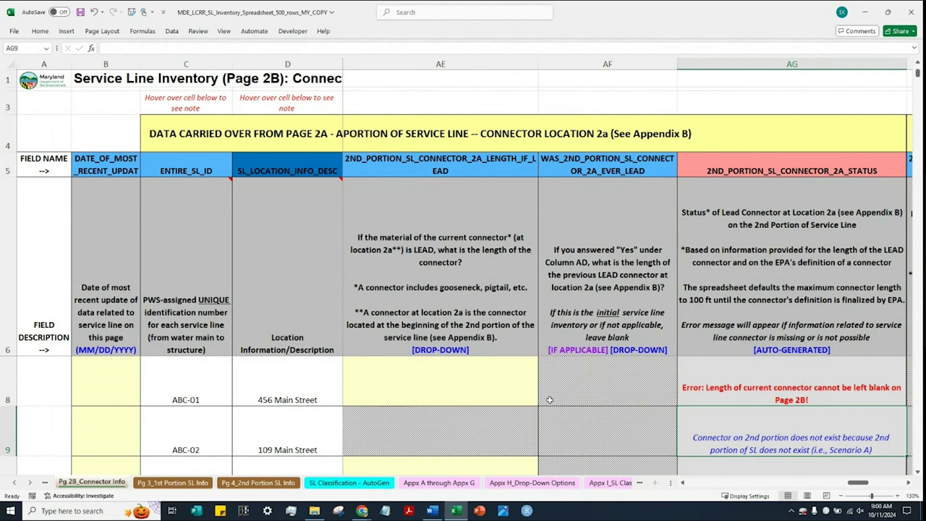
Set the connector 2a length in AE8 to "Connector material (and/or presence of connector) unknown"
left_click(466, 381)
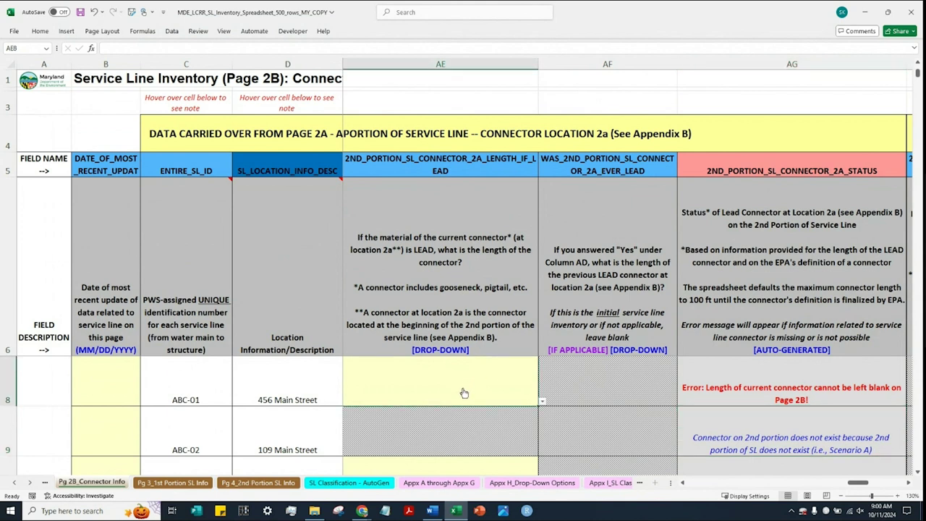
left_click(543, 404)
left_click(543, 404)
left_click(469, 472)
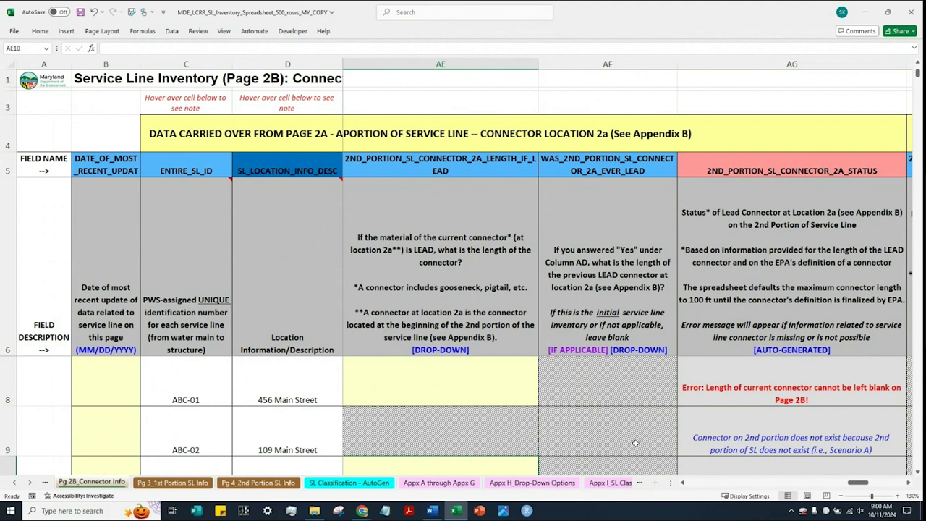
left_click(916, 474)
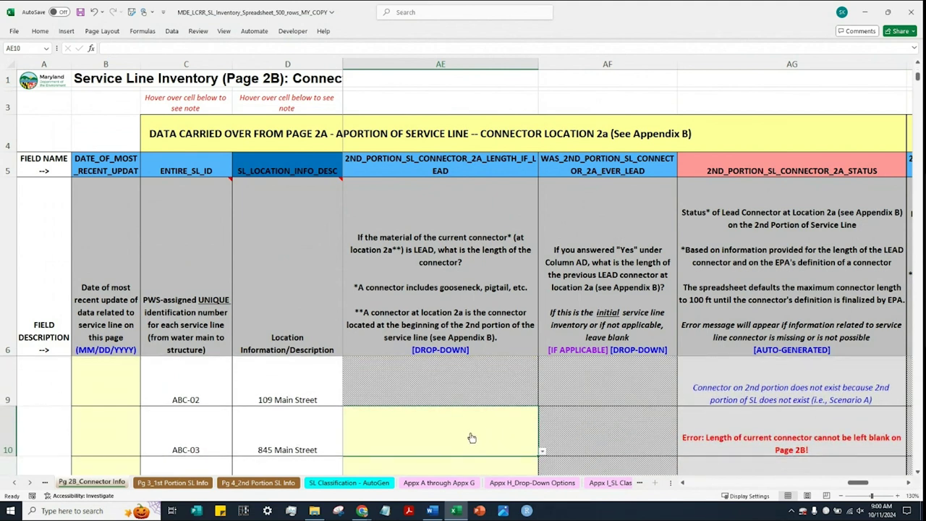
left_click(917, 66)
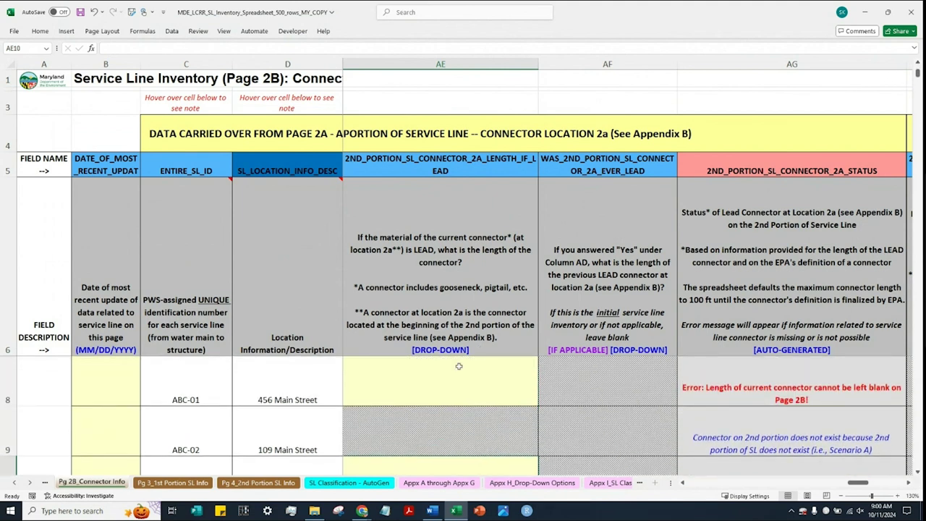
left_click(486, 383)
left_click(543, 403)
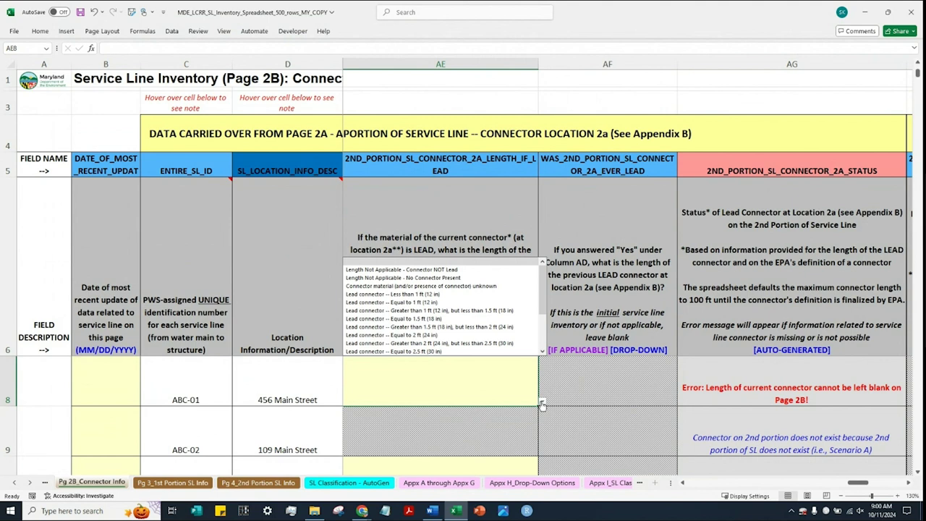
left_click(465, 287)
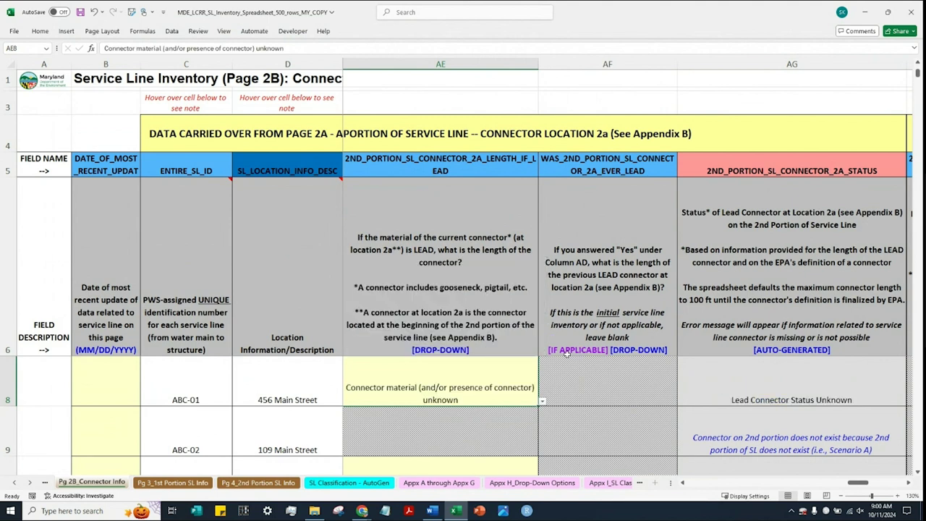
Find the connector location 2b columns and set the length in AI8 to "Connector material (and/or presence of connector) unknown"
left_click(909, 485)
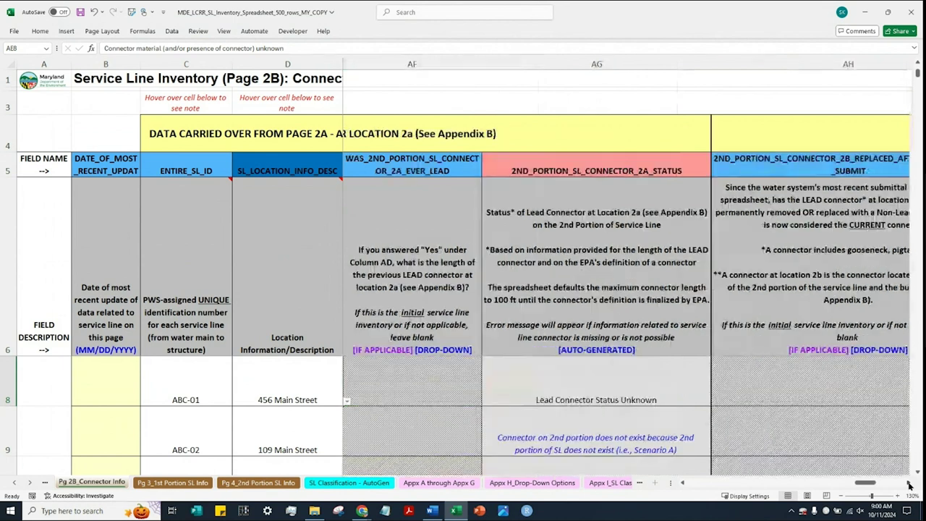
left_click(909, 485)
left_click(909, 486)
left_click(909, 486)
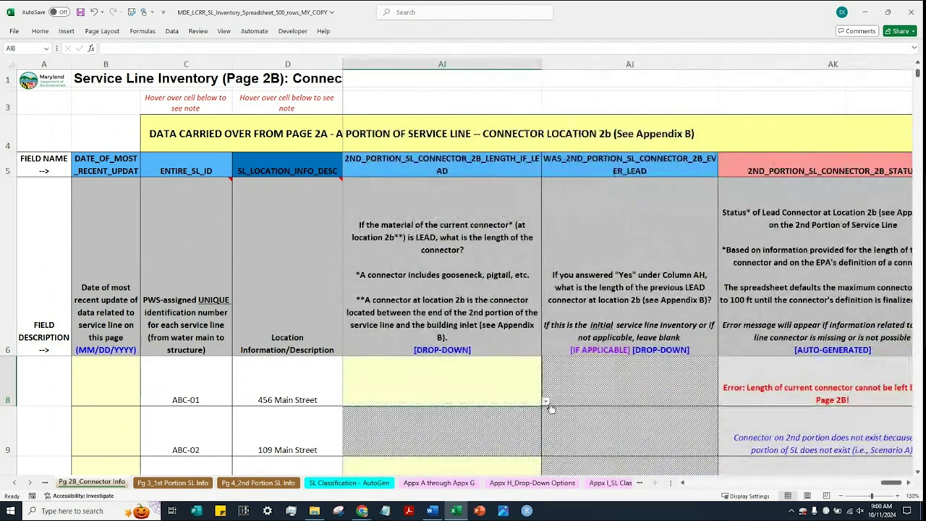
left_click(401, 65)
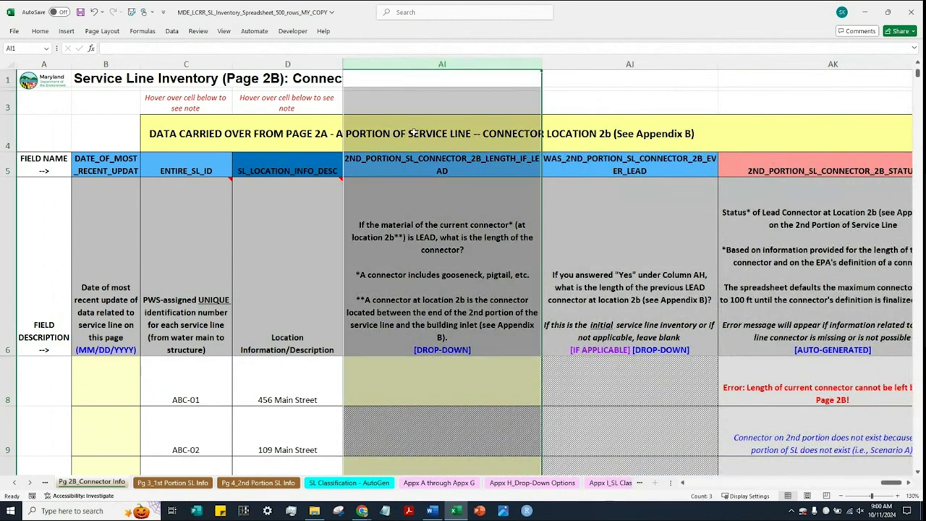
left_click(390, 249)
left_click(537, 379)
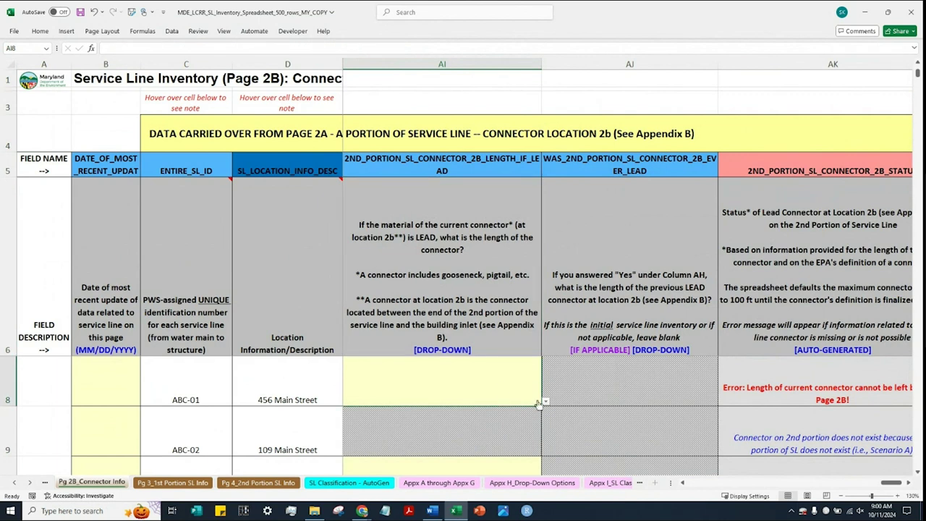
left_click(545, 401)
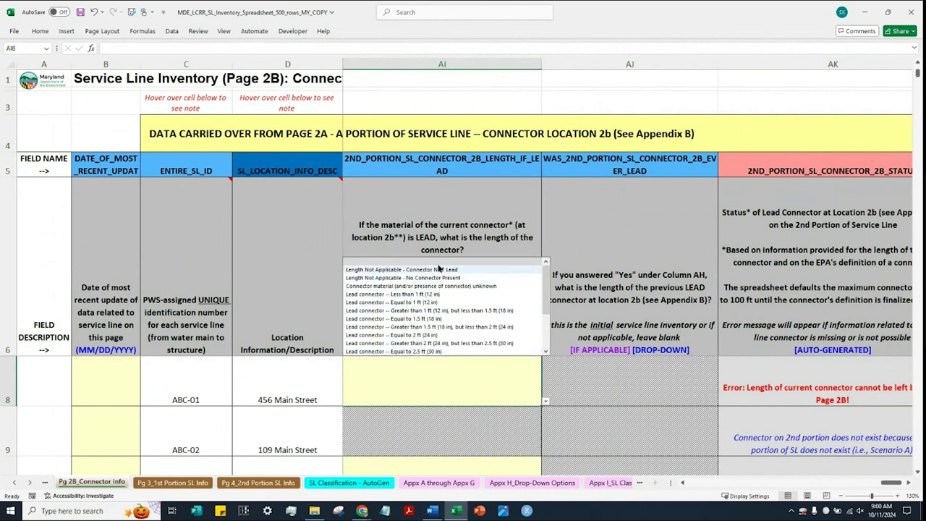
left_click(434, 287)
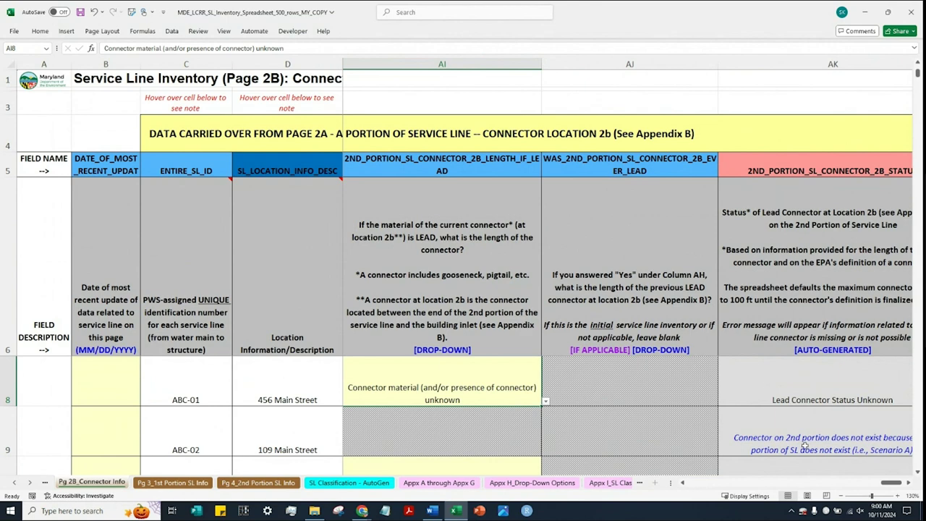
Review the auto-generated connector 1a statuses in column Y and the connector 1b statuses in column AC for rows 8 and 9
left_click_drag(891, 482, 796, 503)
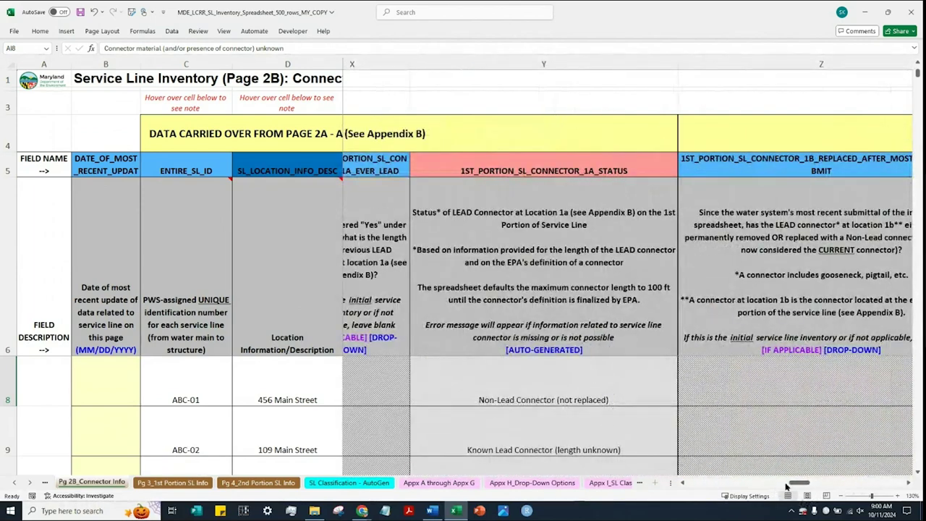
left_click_drag(800, 483, 833, 488)
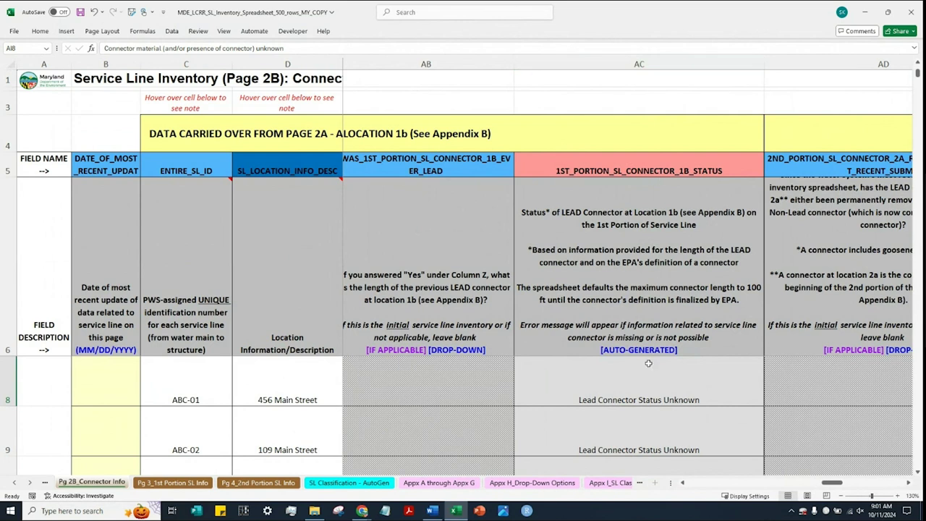
left_click(620, 64)
left_click(709, 383)
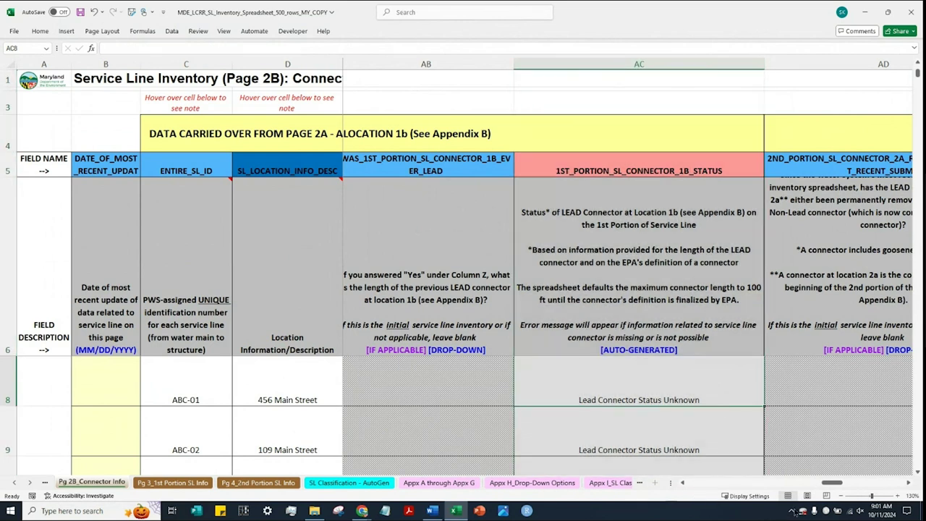
Examine row 10 for ABC-03 and its connector 1b status in AC10
left_click(917, 471)
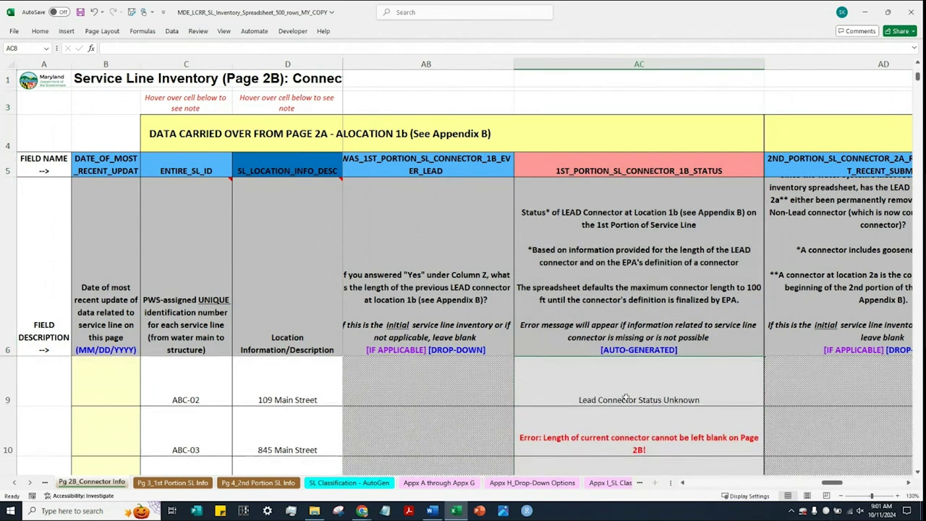
left_click(10, 431)
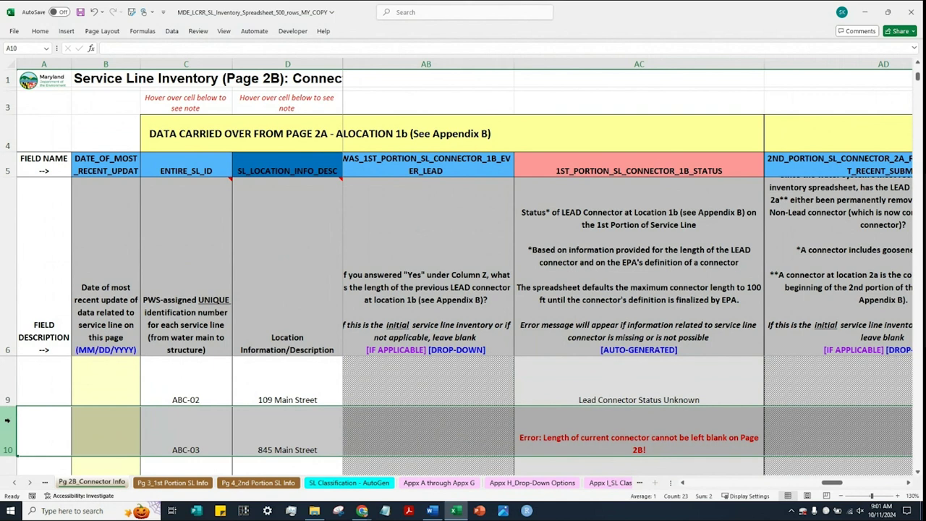
left_click(563, 435)
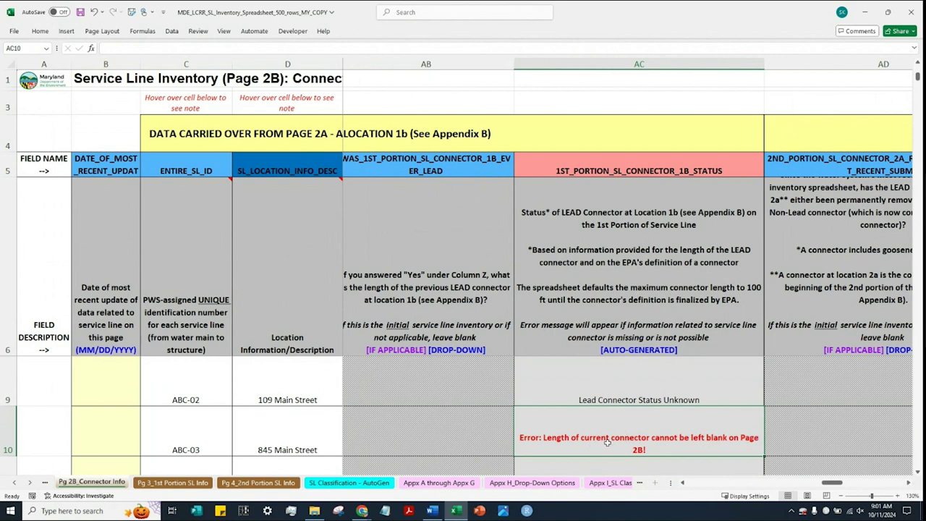
Review row 10 for ABC-03 across the connector location 2a and 2b columns, up to the auto-generated connector 2b status in AK10
left_click(681, 484)
left_click(681, 483)
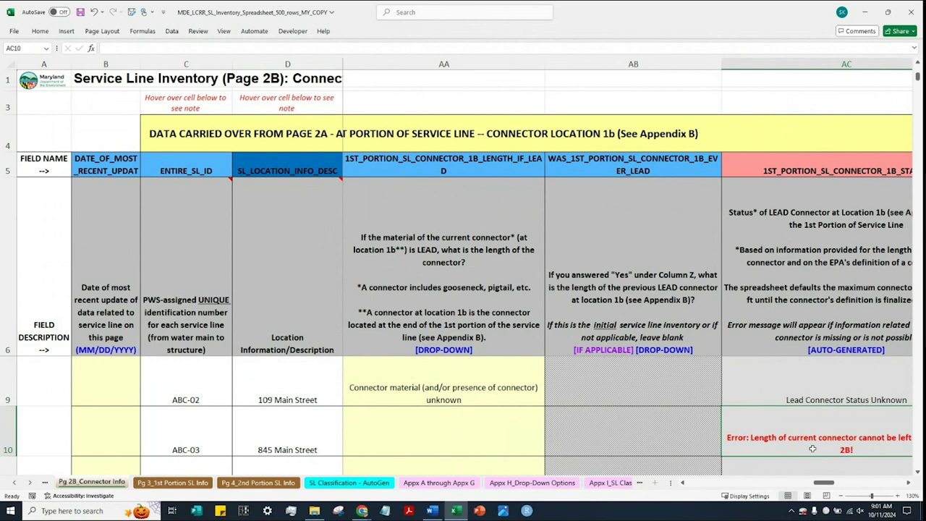
left_click(909, 485)
left_click(909, 485)
left_click(909, 485)
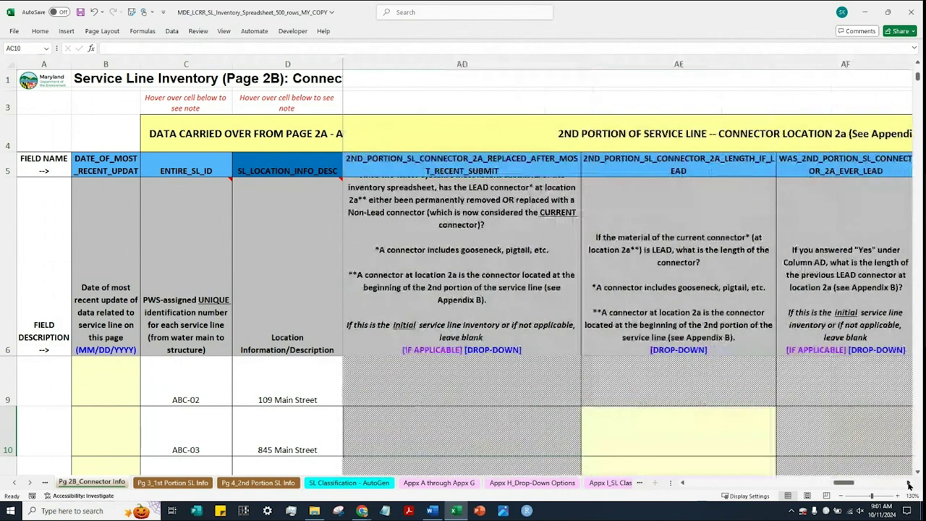
left_click(909, 485)
left_click(909, 485)
left_click(909, 484)
left_click(909, 484)
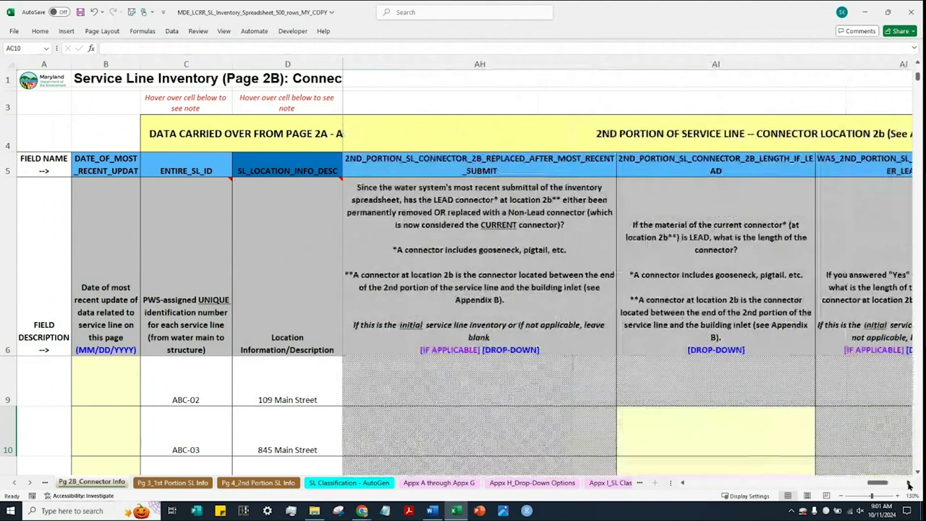
left_click(909, 485)
left_click(909, 485)
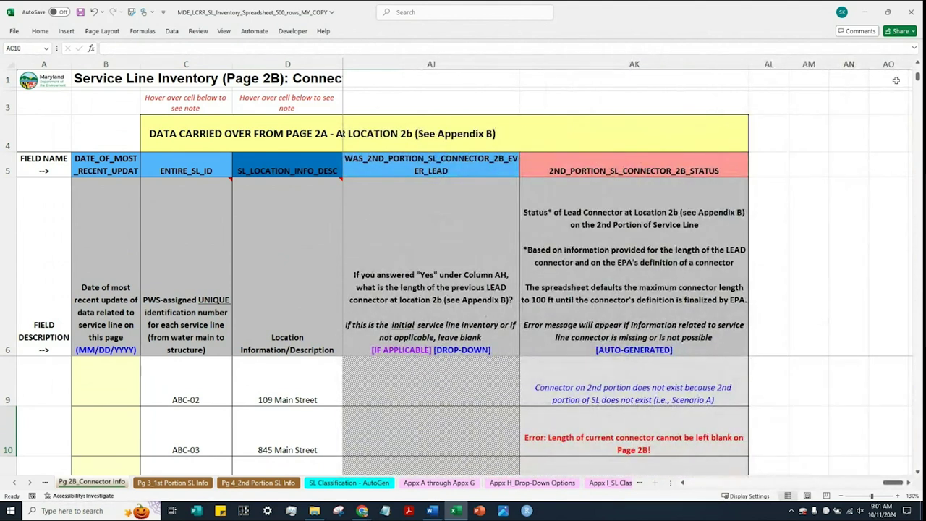
left_click(917, 65)
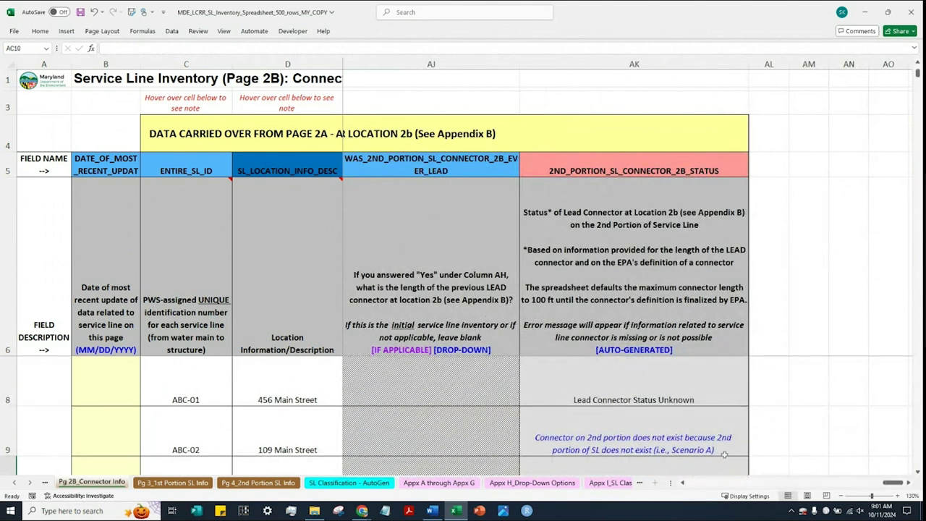
Compare the connector columns for rows 8 and 9 with the activity statuses in columns S and T and the connector 1a columns
scroll(681, 485, "left", 5)
scroll(682, 484, "right", 6)
scroll(682, 485, "left", 7)
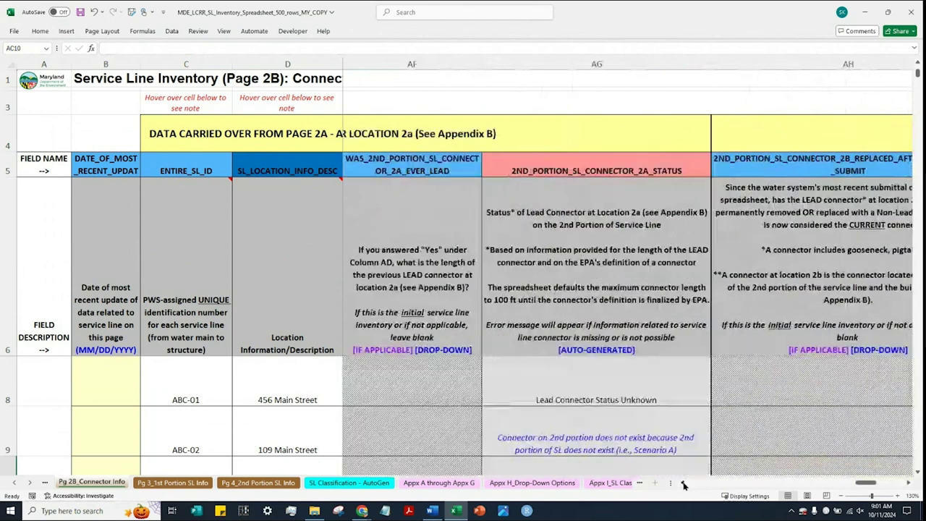
scroll(683, 485, "left", 6)
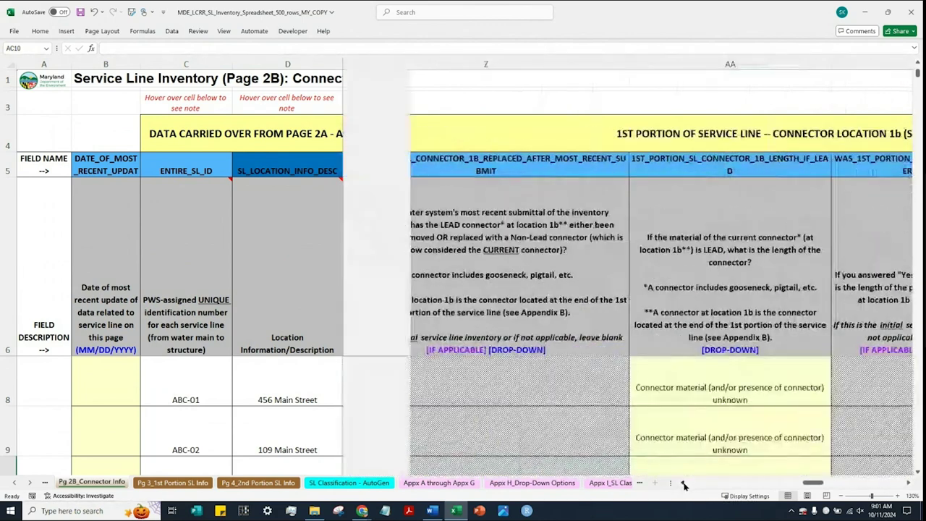
scroll(683, 485, "left", 4)
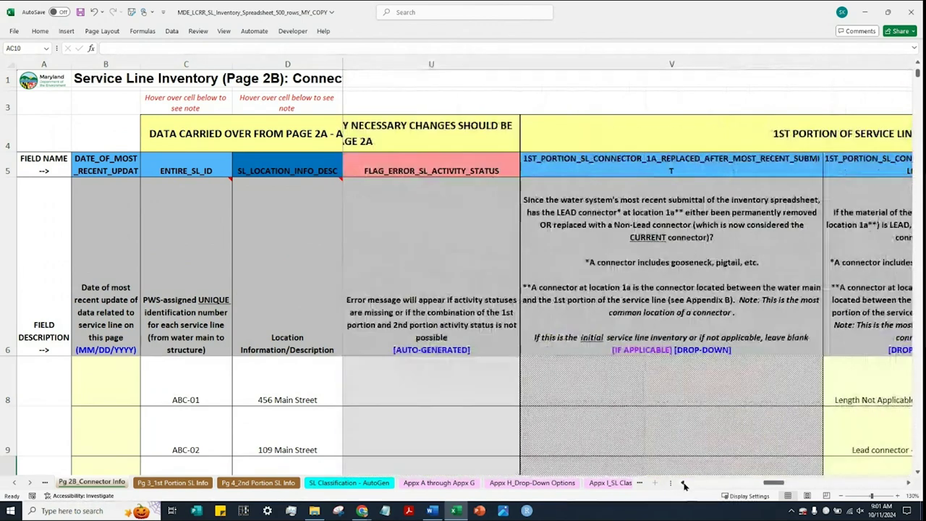
left_click(681, 482)
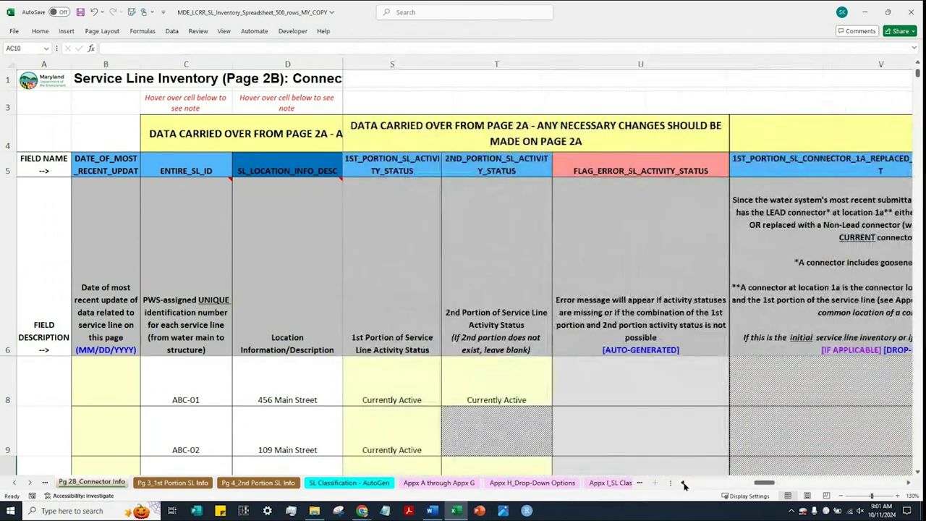
left_click(908, 482)
left_click(907, 483)
left_click(907, 483)
left_click(908, 482)
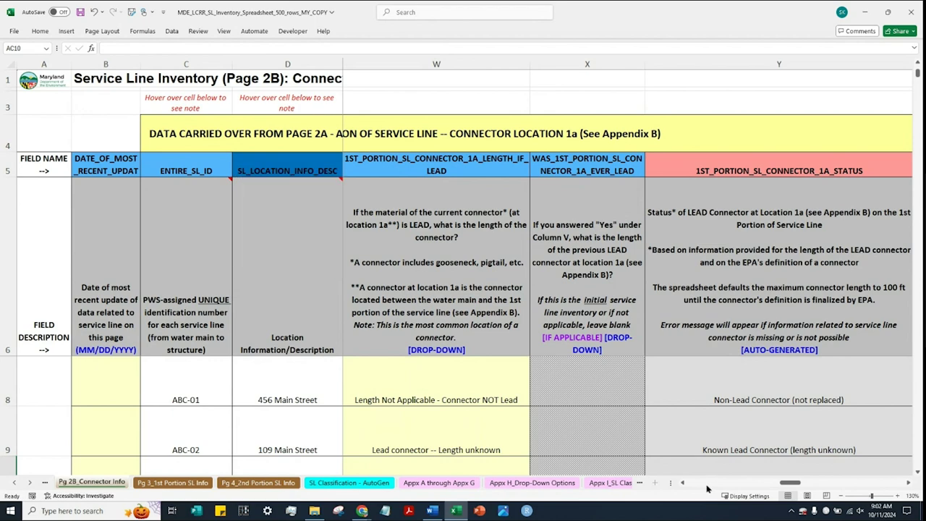
Enter 10/16/2024 as the most recent update date for ABC-01 in B8
left_click_drag(683, 484, 683, 484)
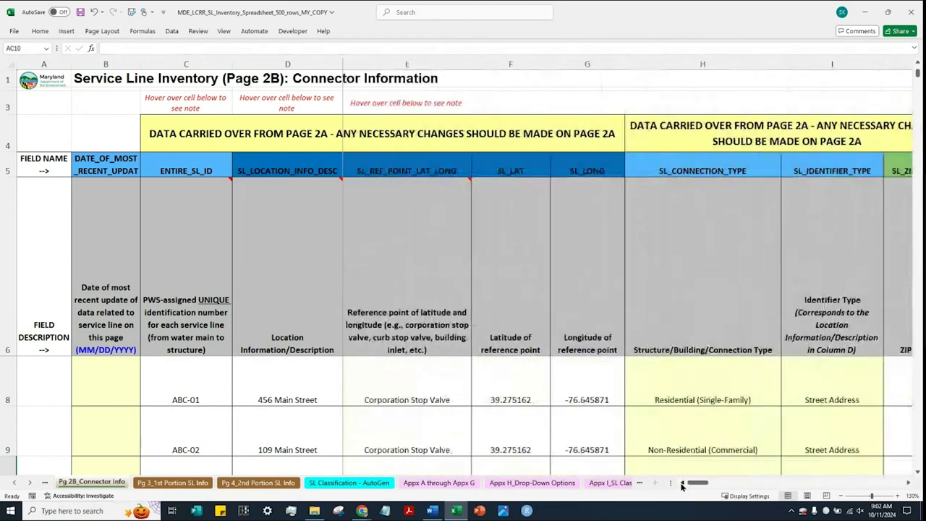
left_click(97, 64)
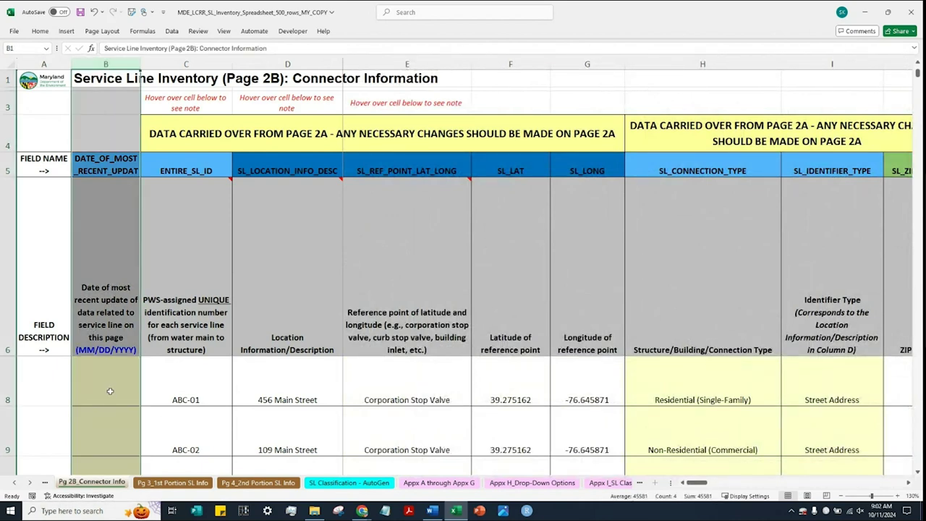
scroll(117, 390, "up", 2)
left_click(111, 435)
scroll(111, 435, "down", 1)
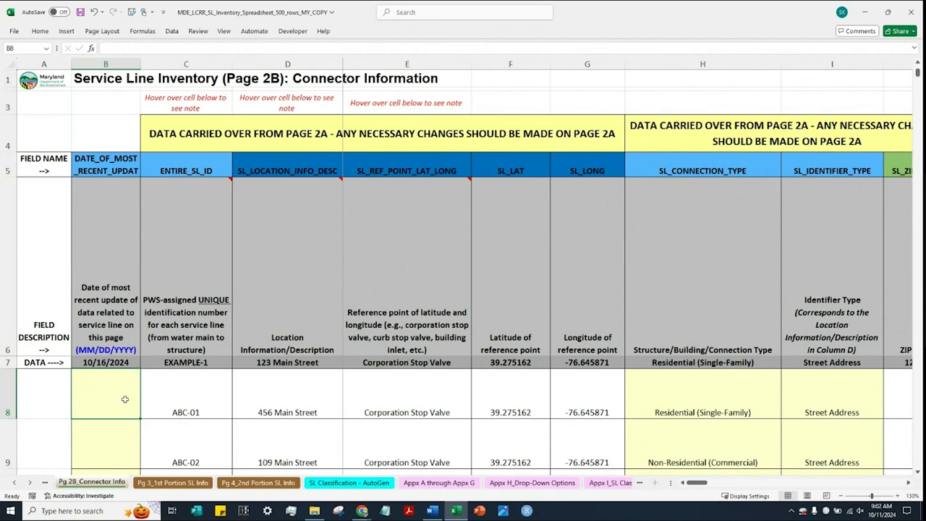
type("10/")
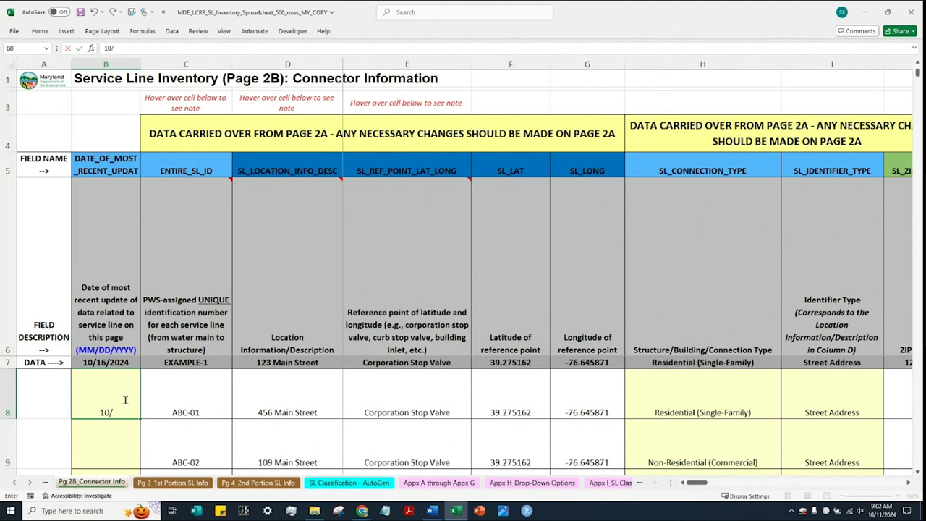
type("16/2024")
key("Return")
Copy the update date from B8 into B9:B13 for ABC-02 through ABC-06
left_click(99, 397)
key("ctrl+c")
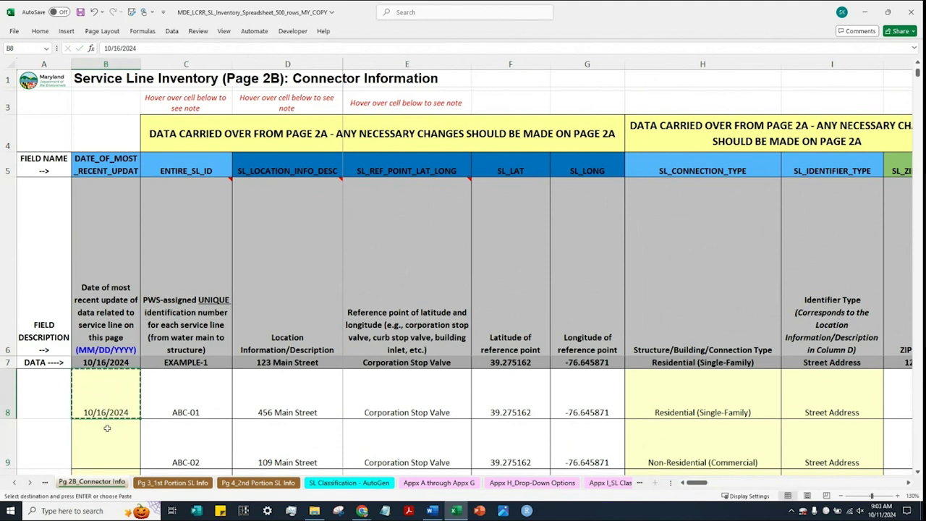
left_click(105, 432)
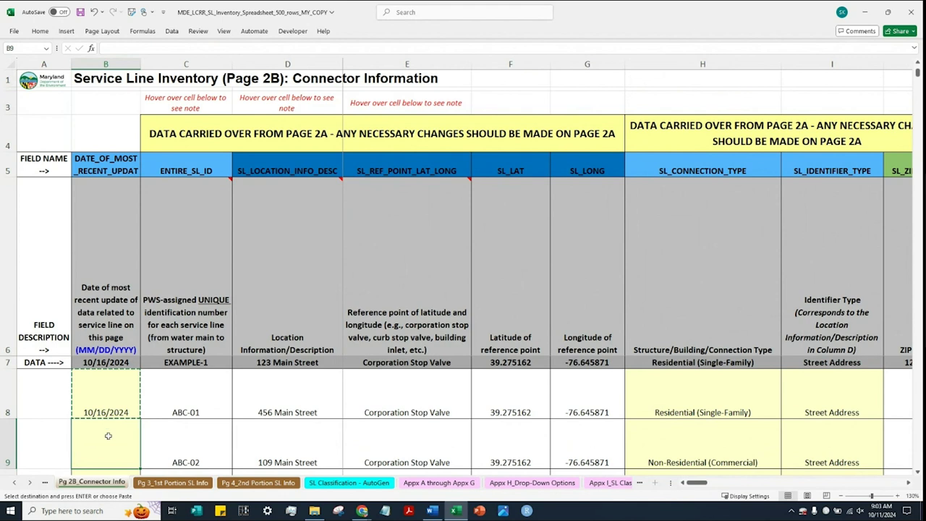
right_click(105, 435)
left_click(100, 437)
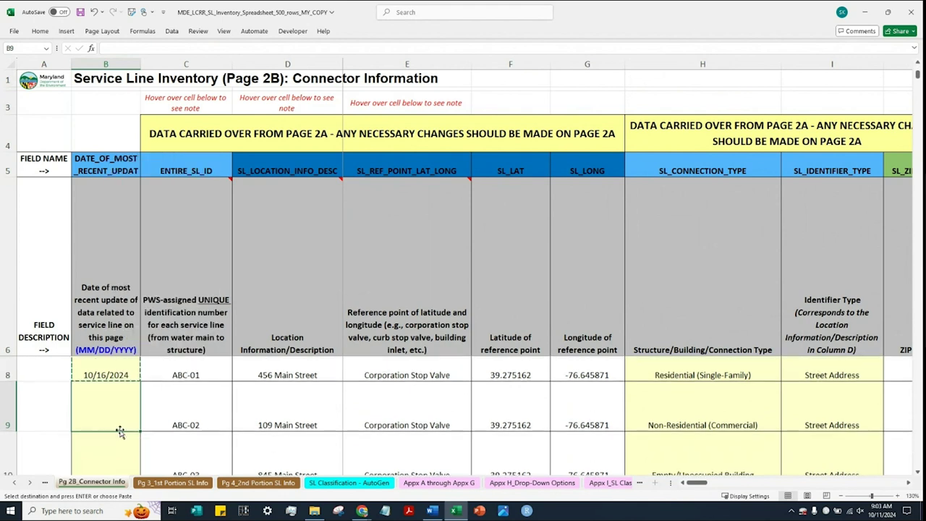
scroll(115, 430, "down", 2)
scroll(112, 417, "down", 1)
scroll(109, 423, "up", 3)
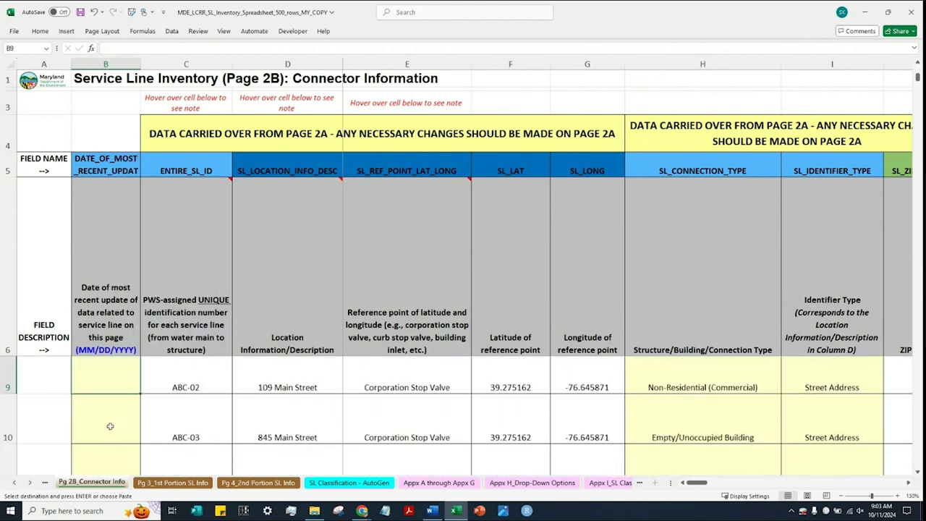
scroll(107, 428, "down", 5)
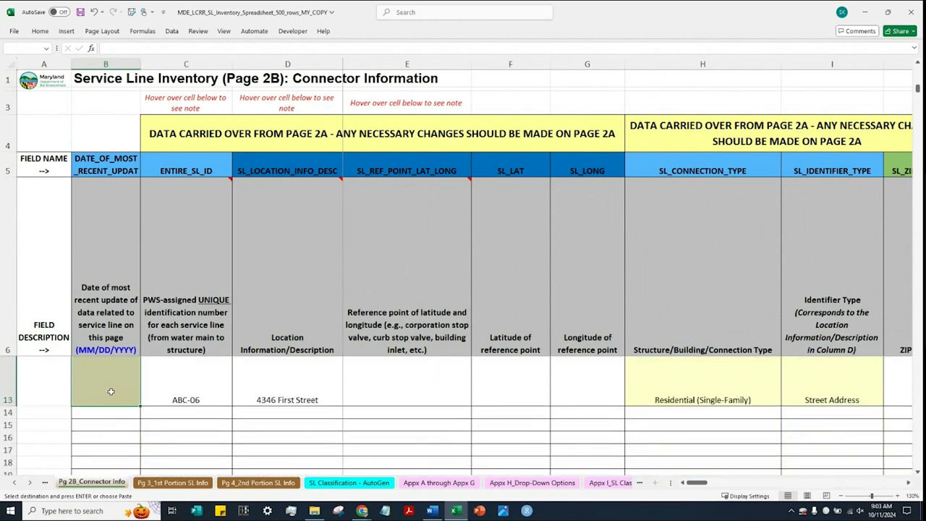
right_click(110, 389)
left_click(136, 171)
scroll(141, 422, "up", 3)
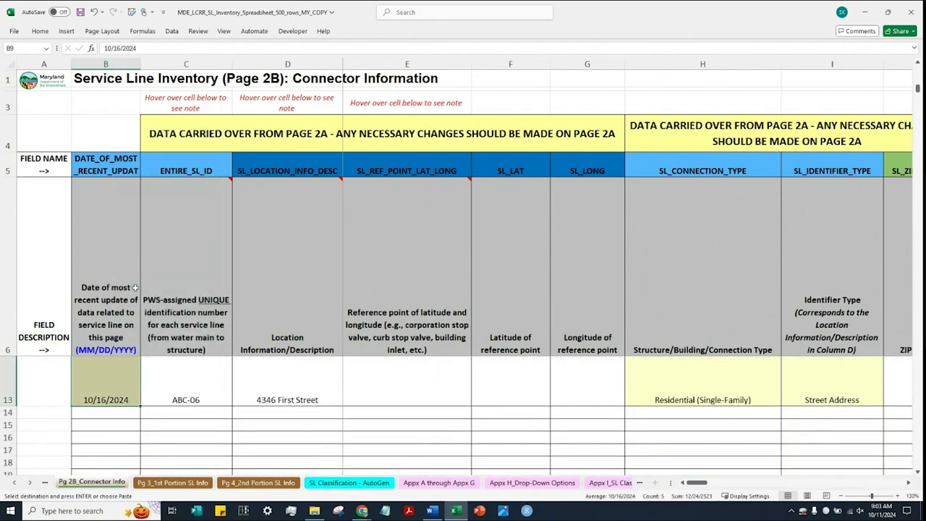
scroll(142, 422, "up", 3)
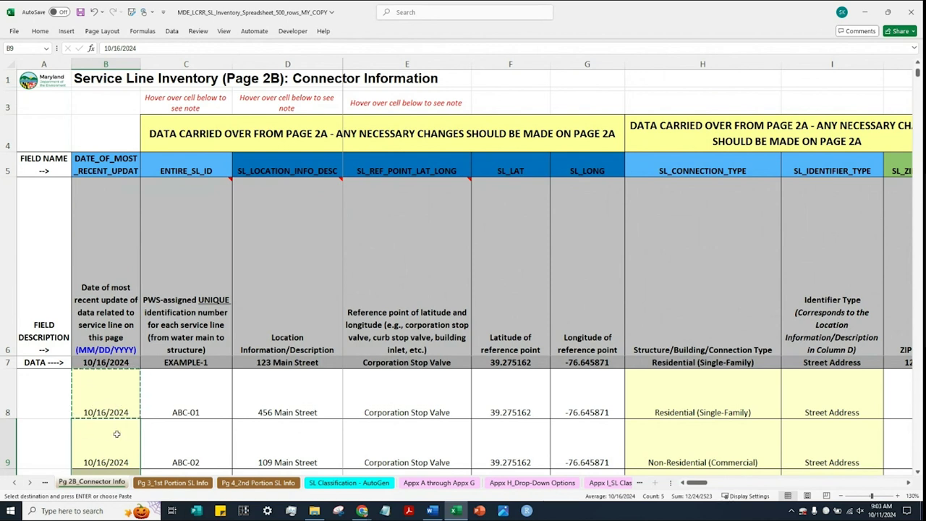
Find Appendix F on copy-pasting data as "Values" only in the Appx A through Appx G sheet, and return to Pg 2B_Connector Info
left_click(109, 400)
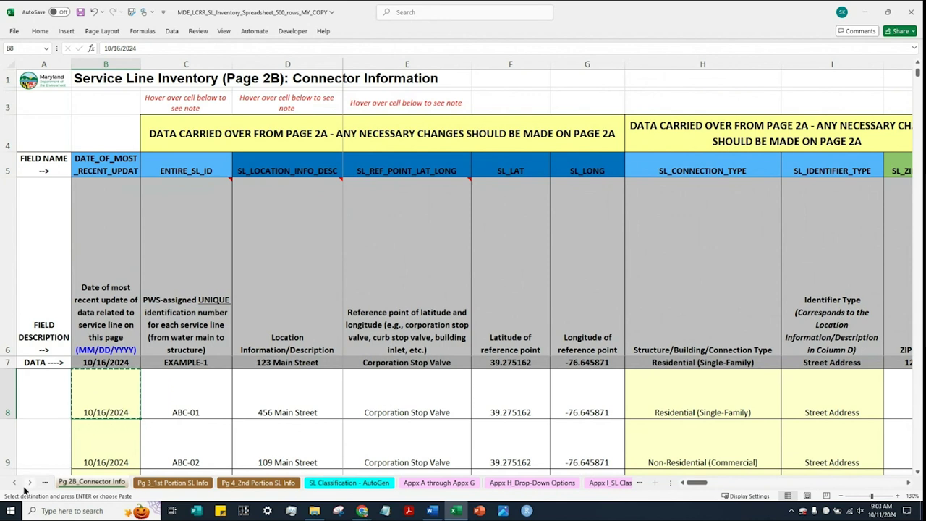
left_click(431, 483)
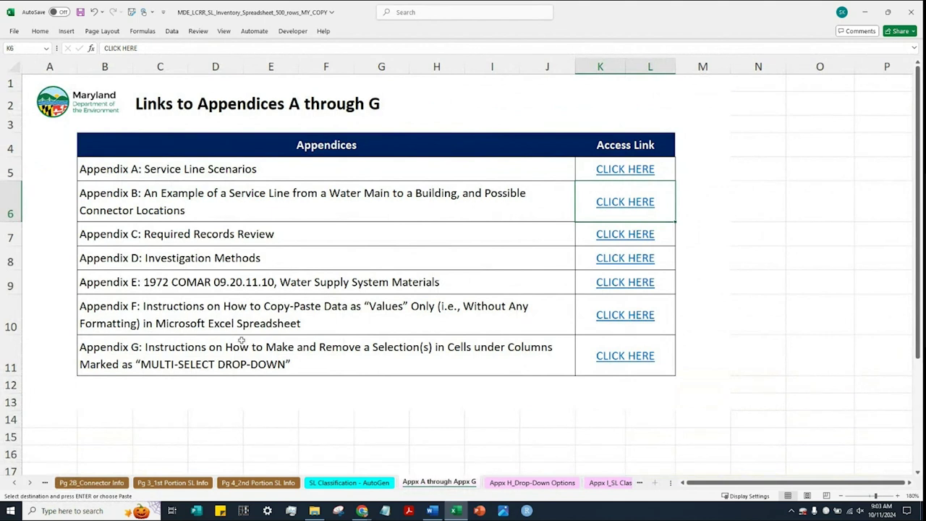
left_click_drag(125, 312, 595, 325)
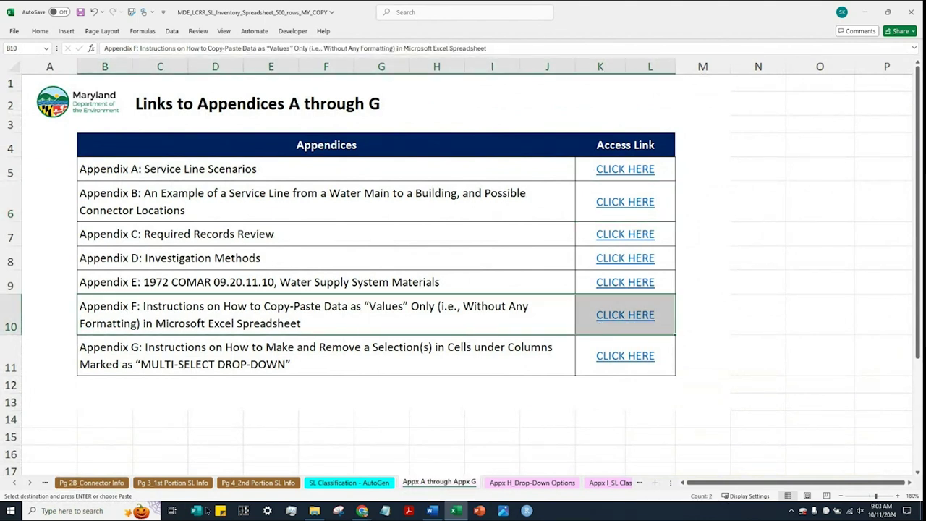
left_click(91, 482)
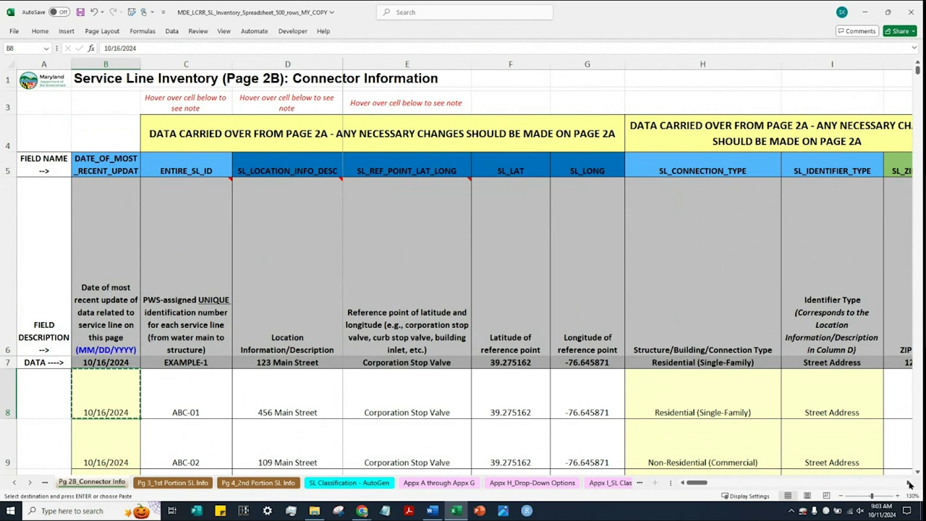
Examine the 1st portion connector length questions for location 1a in column W and location 1b in column AA
left_click_drag(909, 485, 909, 484)
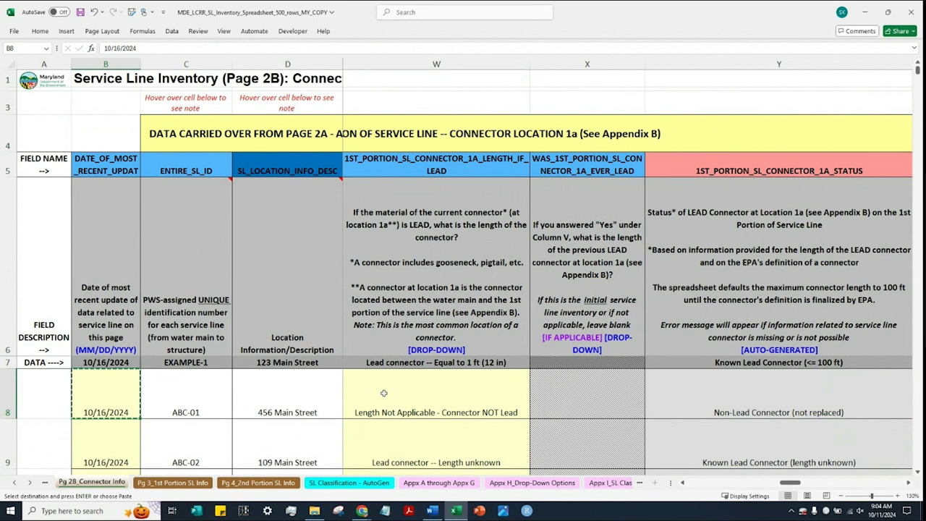
left_click(373, 235)
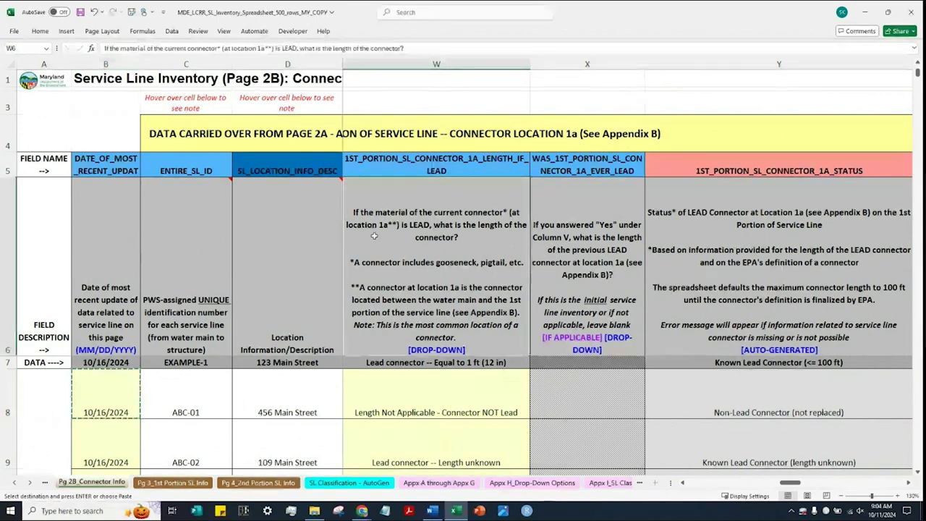
left_click(907, 482)
left_click(908, 482)
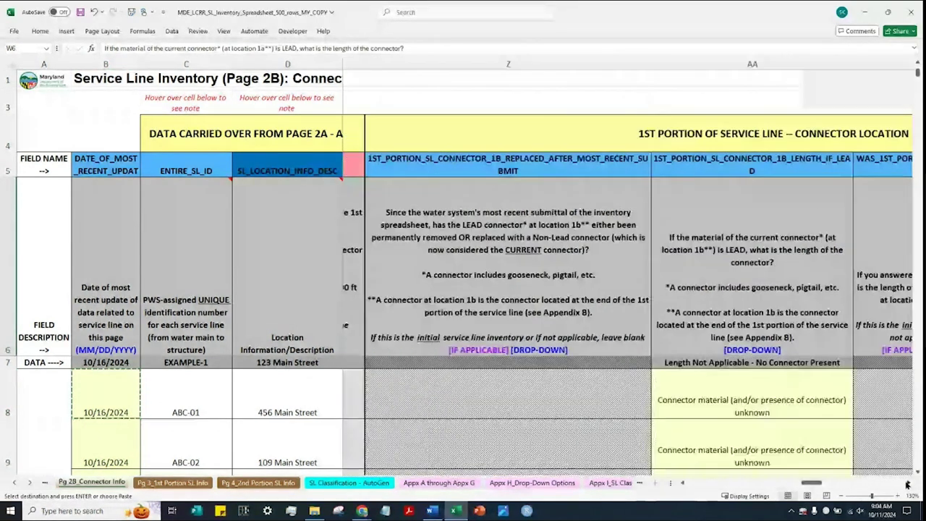
left_click(908, 483)
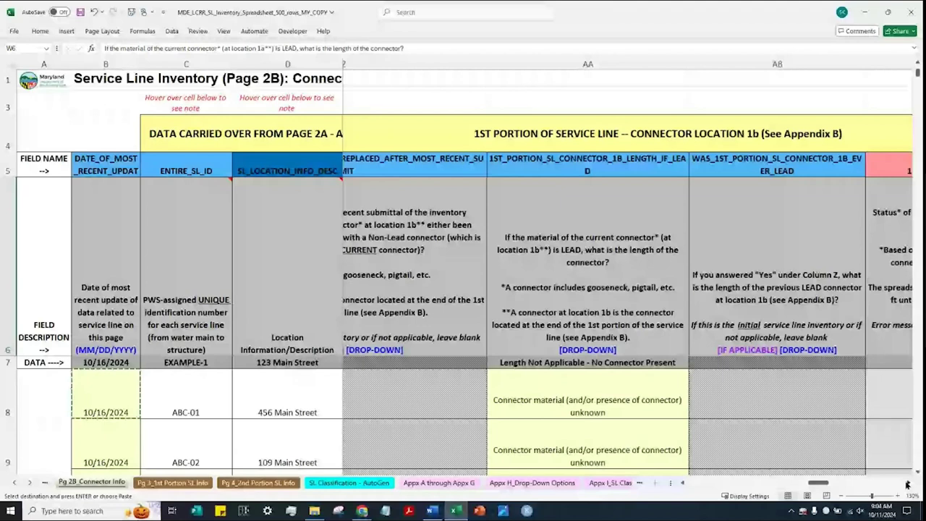
Examine the 2nd portion connector length questions for location 2a in AE6 and location 2b in AI6
left_click(907, 483)
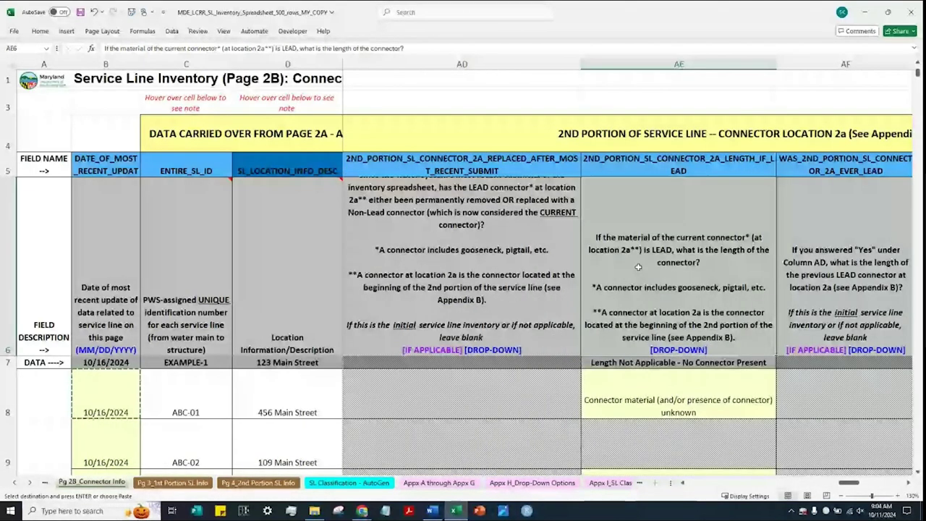
key("Right")
key("Right")
key("Right")
key("Right")
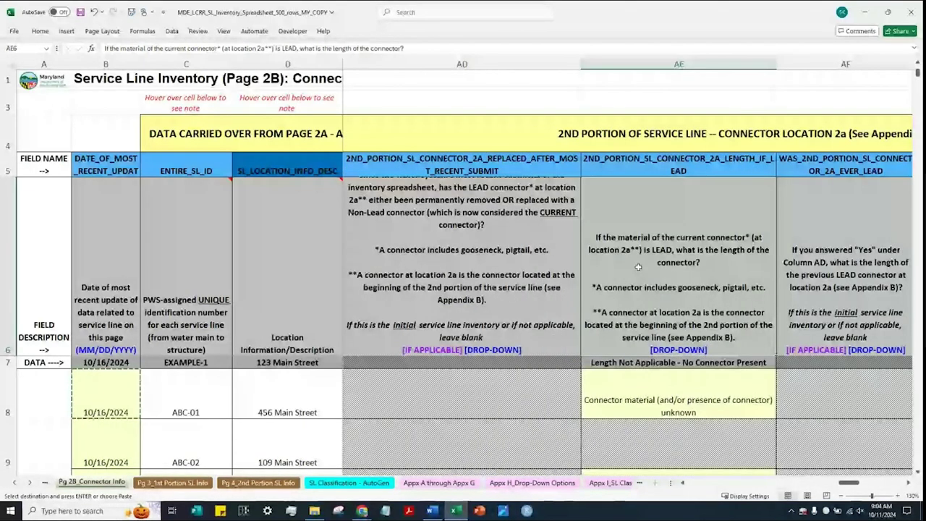
left_click(909, 482)
left_click(908, 483)
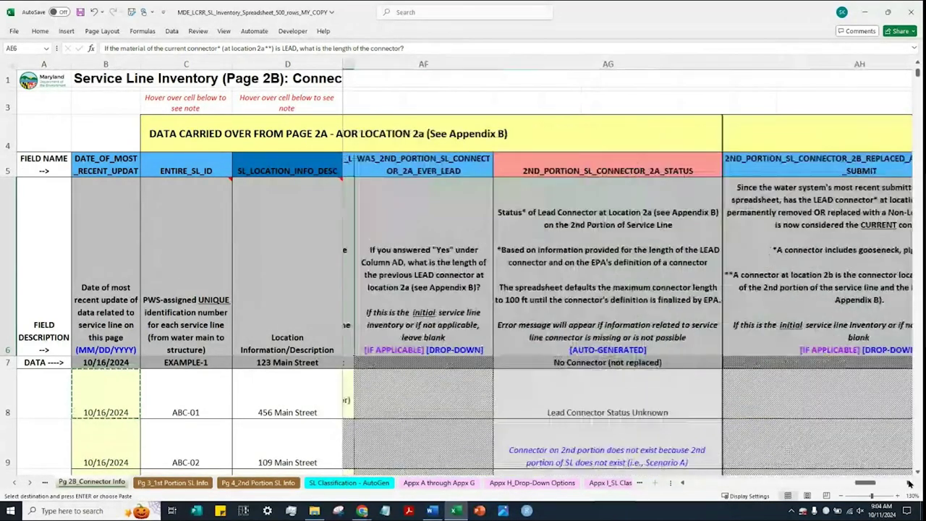
left_click(909, 482)
left_click(908, 483)
left_click(909, 483)
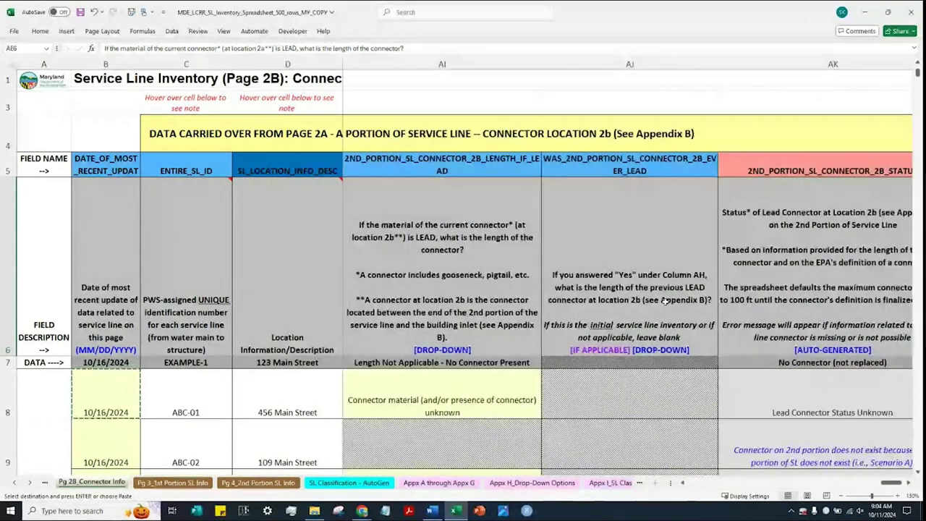
left_click(527, 334)
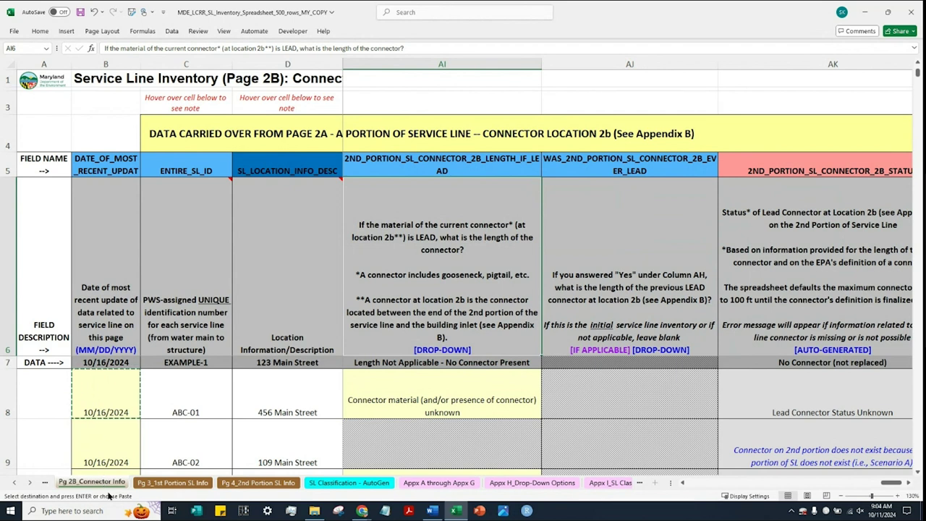
mouse_move(166, 289)
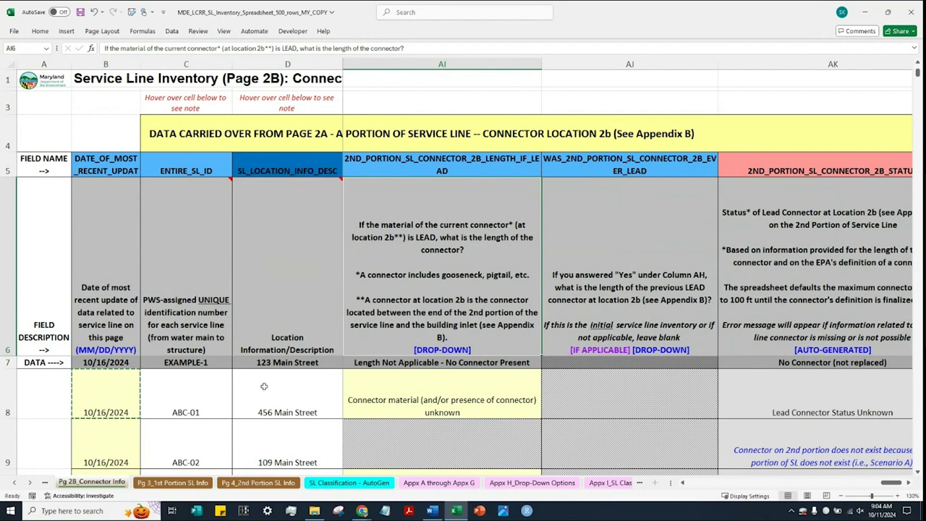